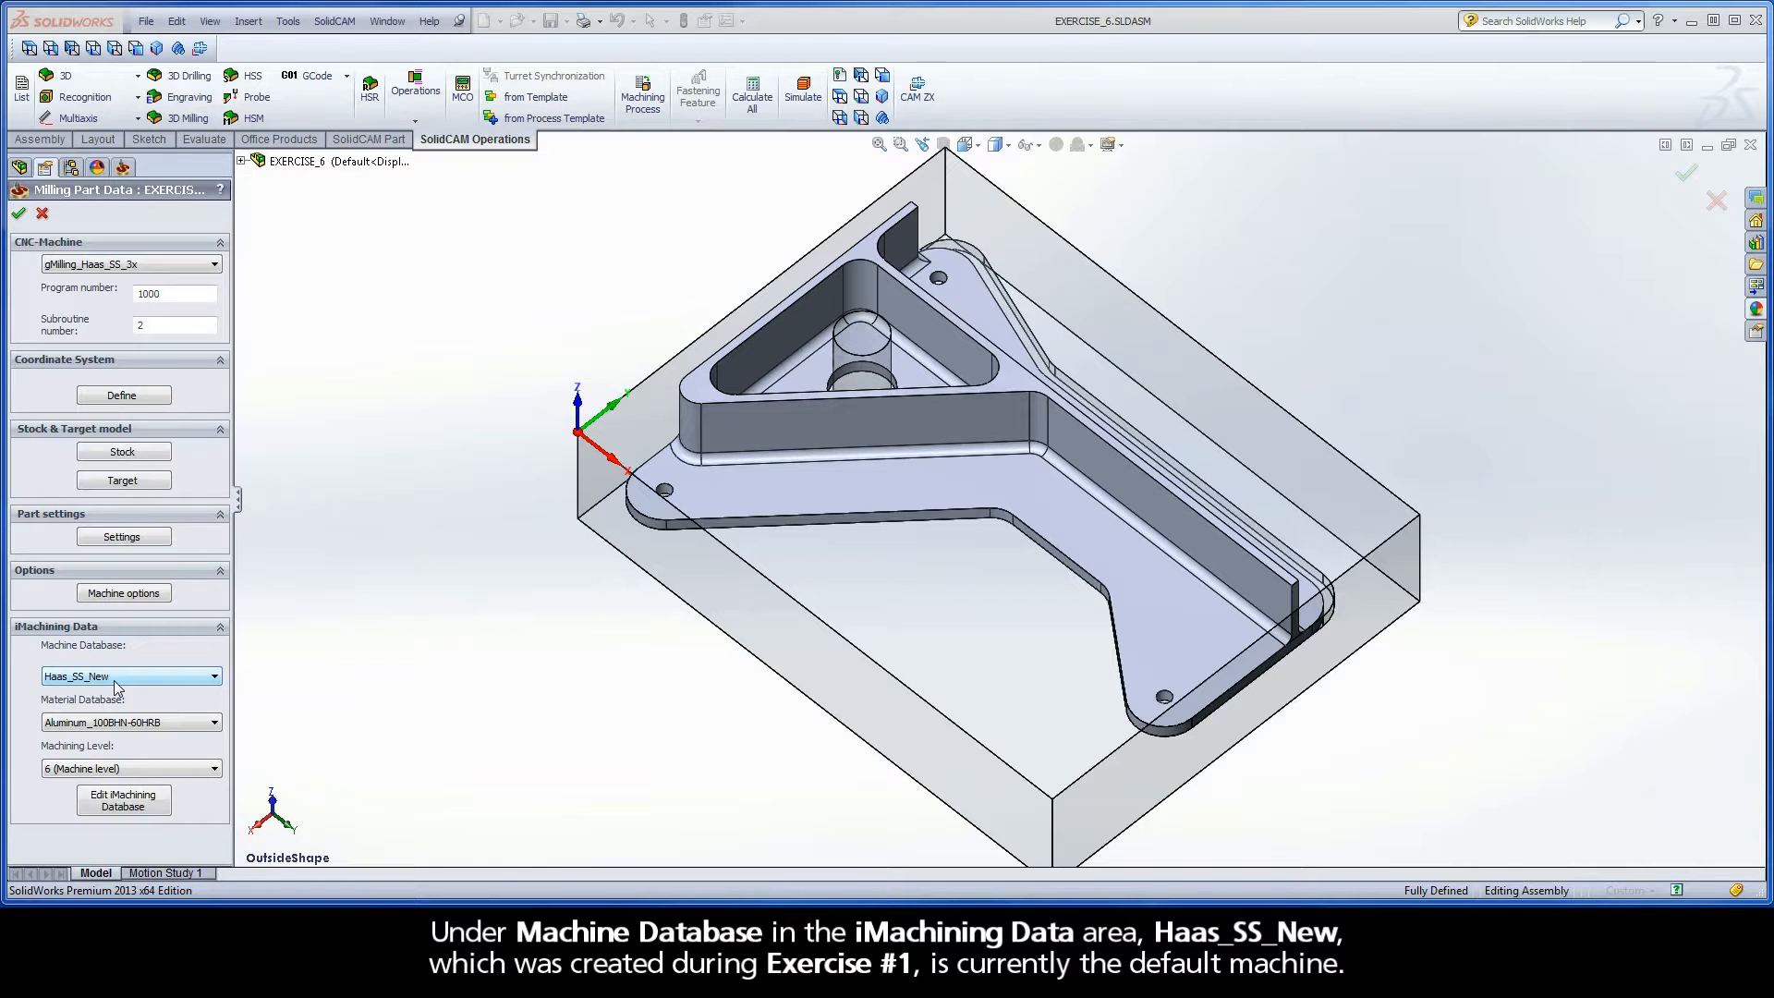
# - Set the CAM-Part's iMachining machine database to Haas_SS and accept the milling part data
pyautogui.click(114, 681)
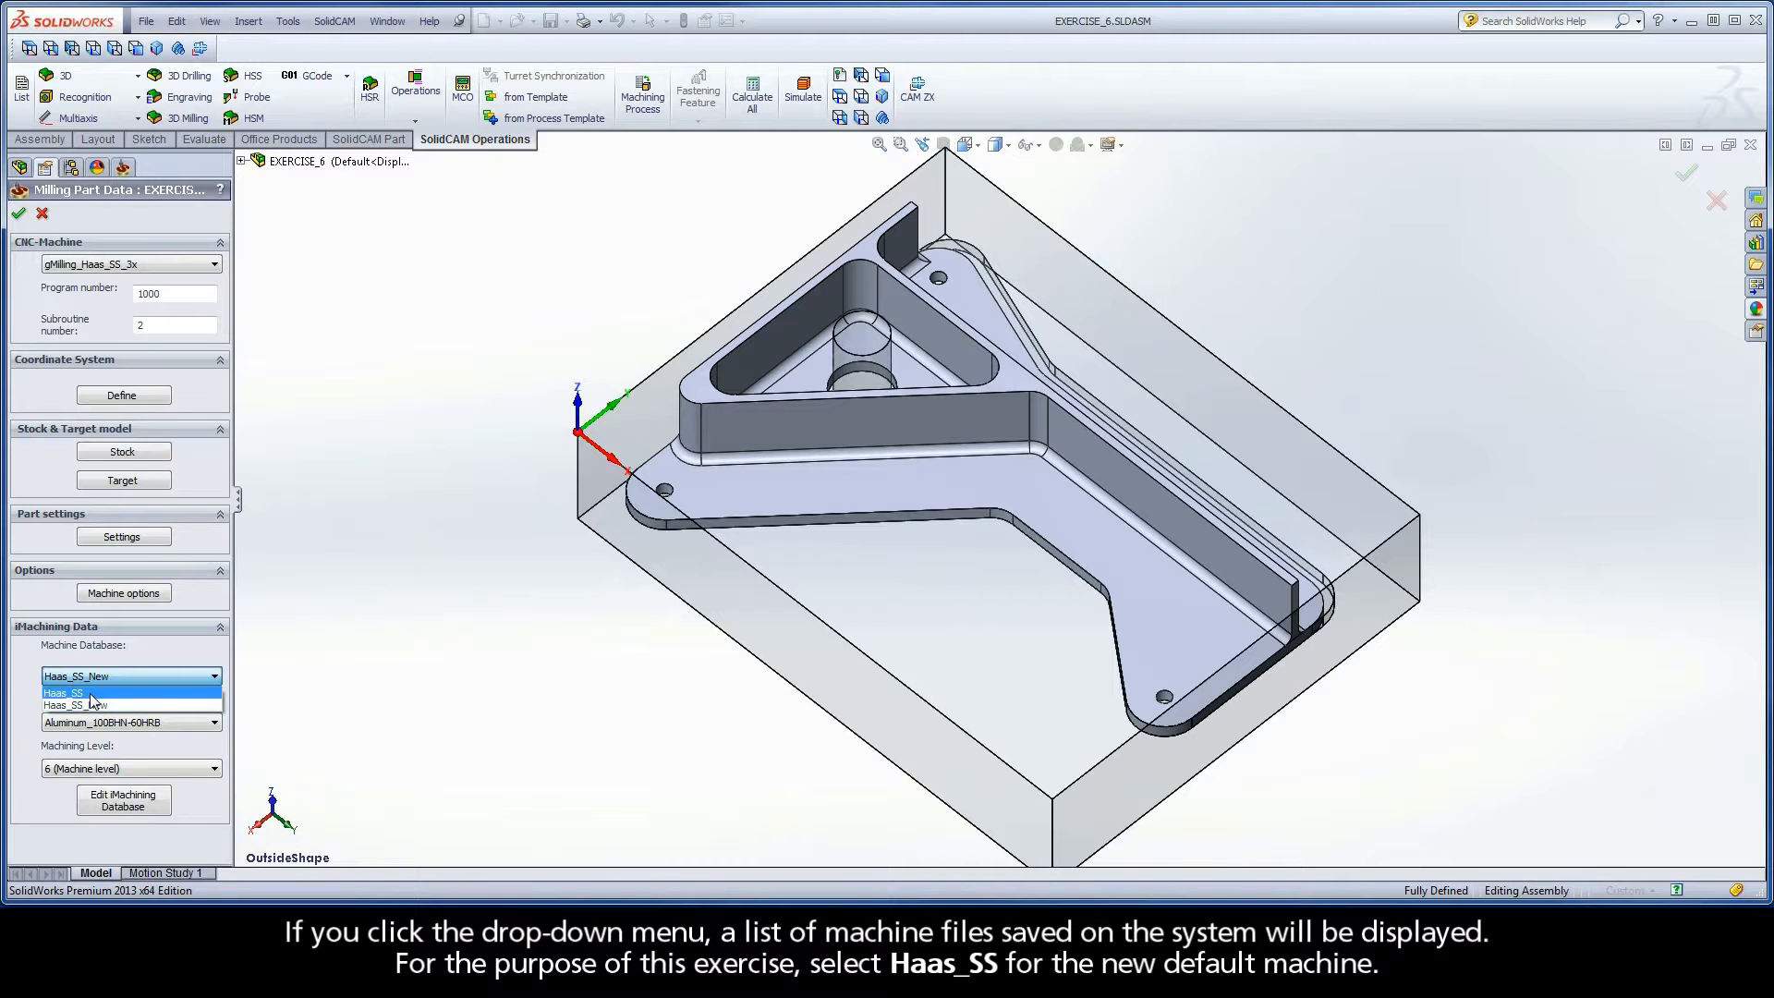
pyautogui.click(90, 694)
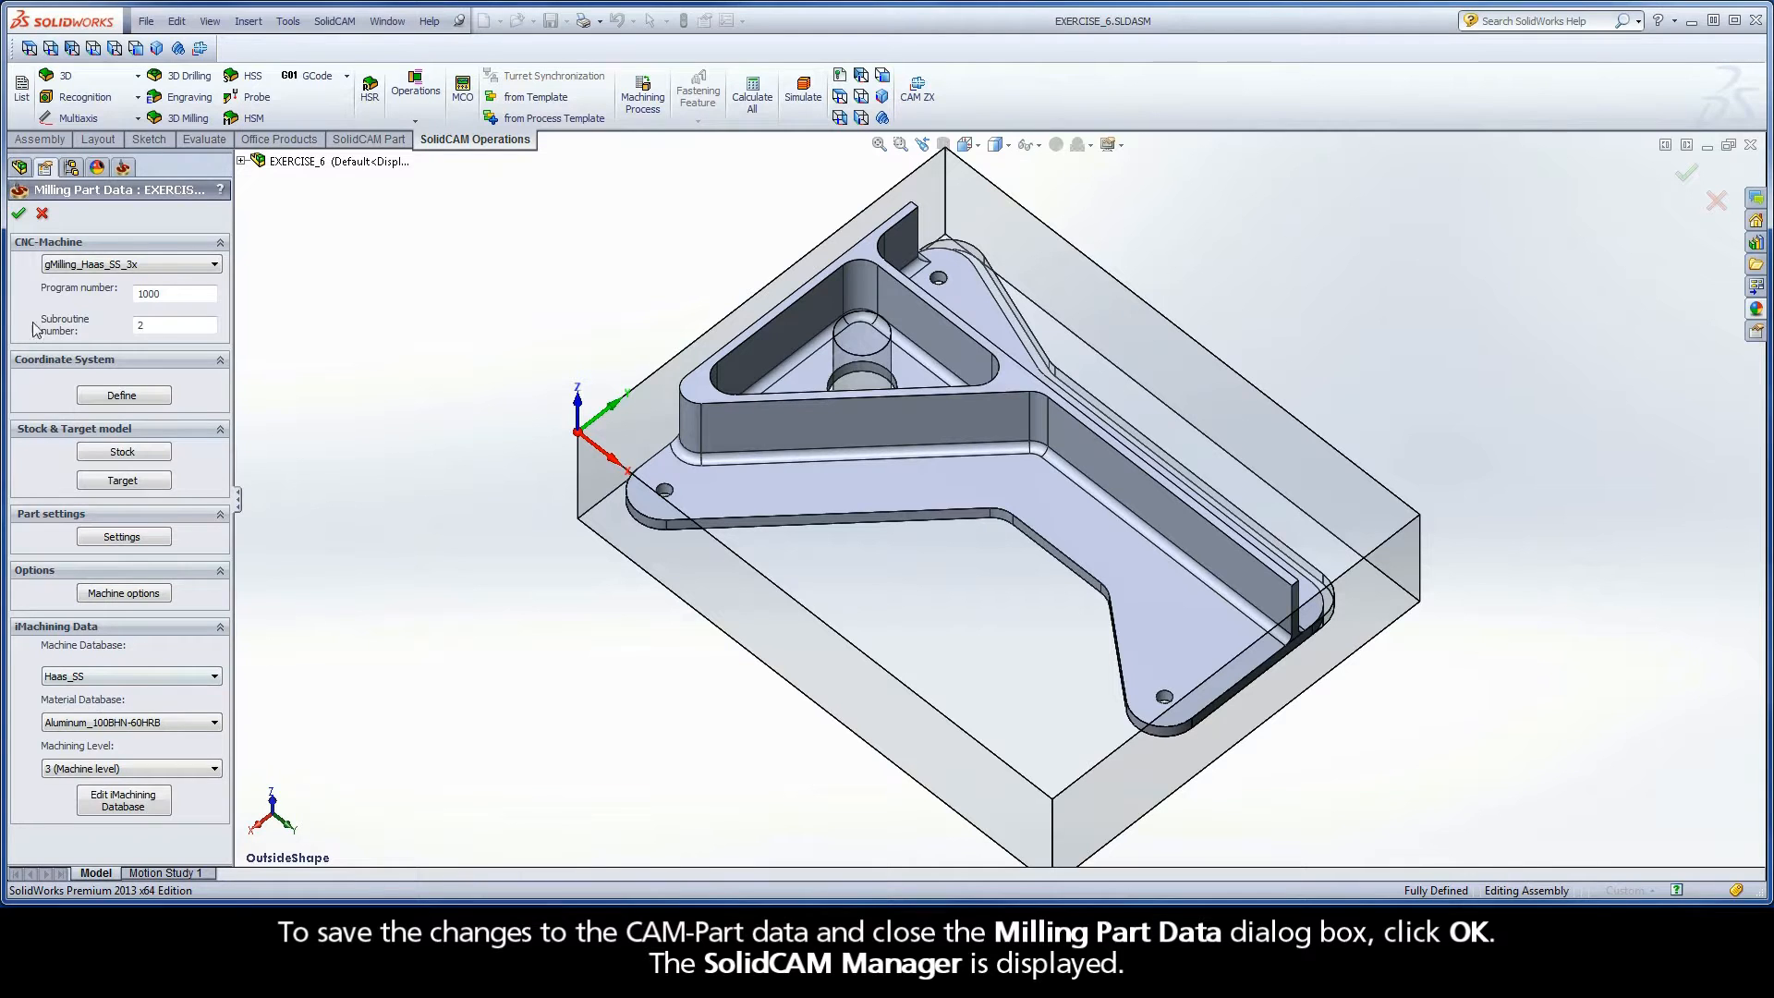
pyautogui.click(22, 219)
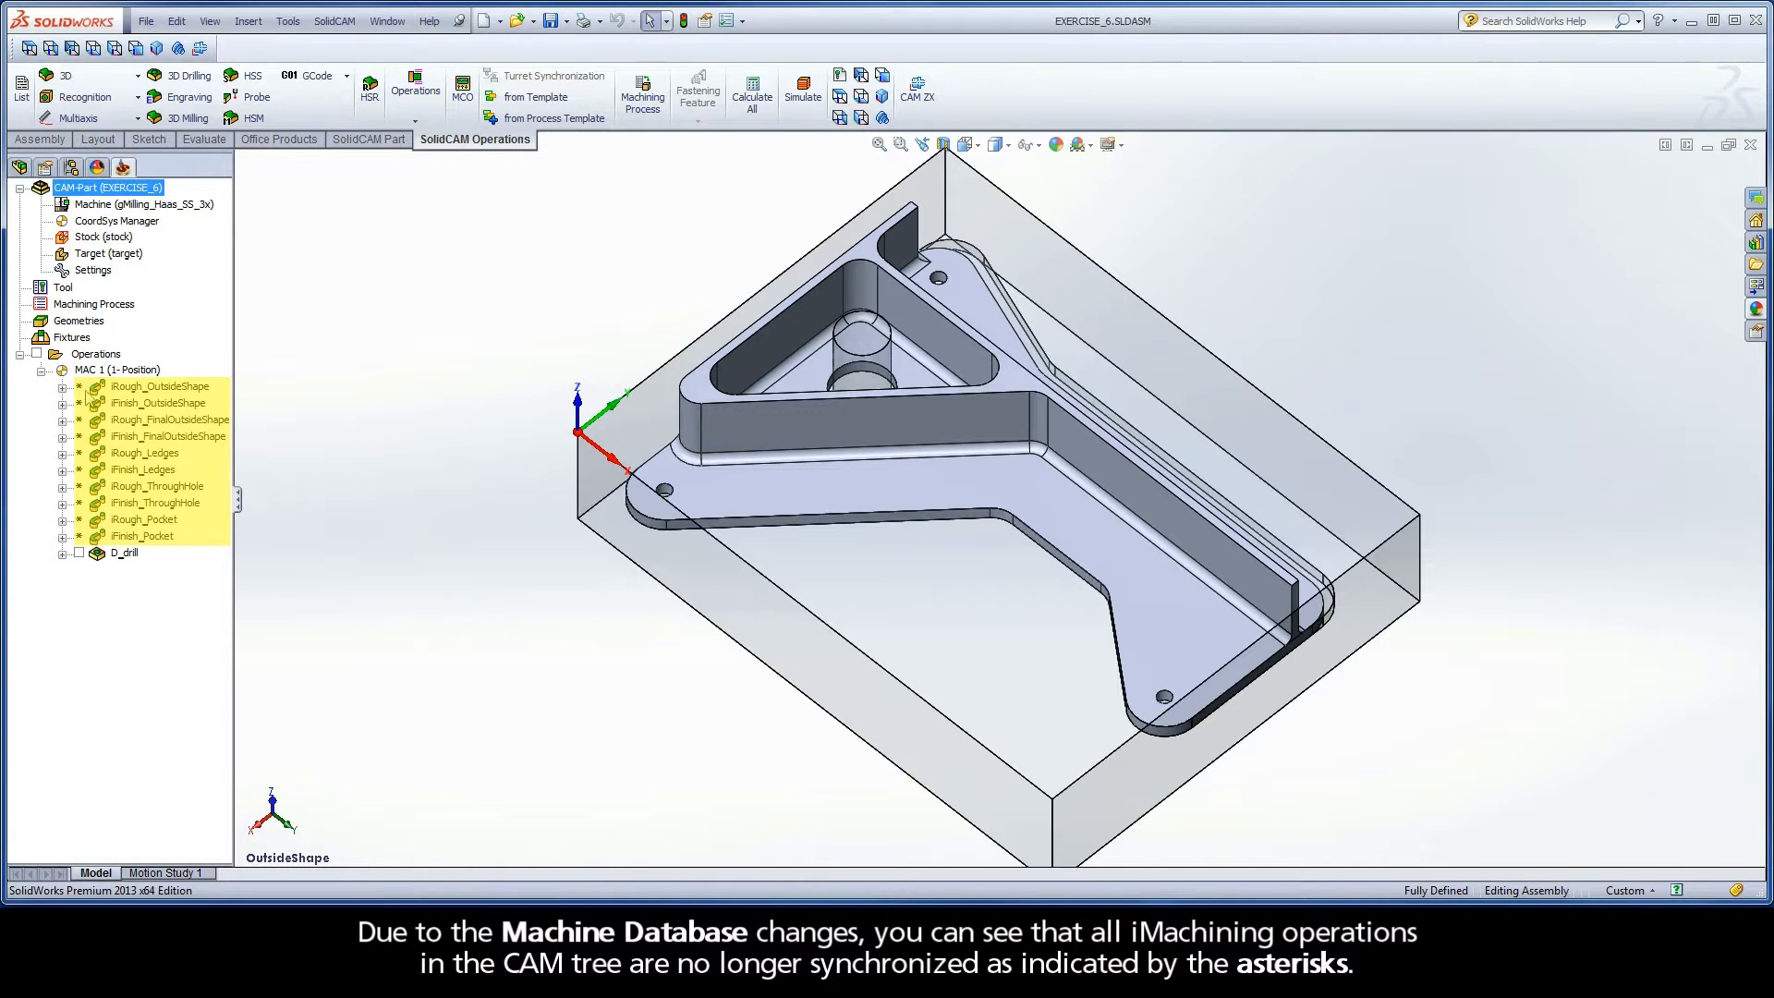
# - Try to calculate the iRough_OutsideShape operation without editing it first
pyautogui.rightClick(211, 394)
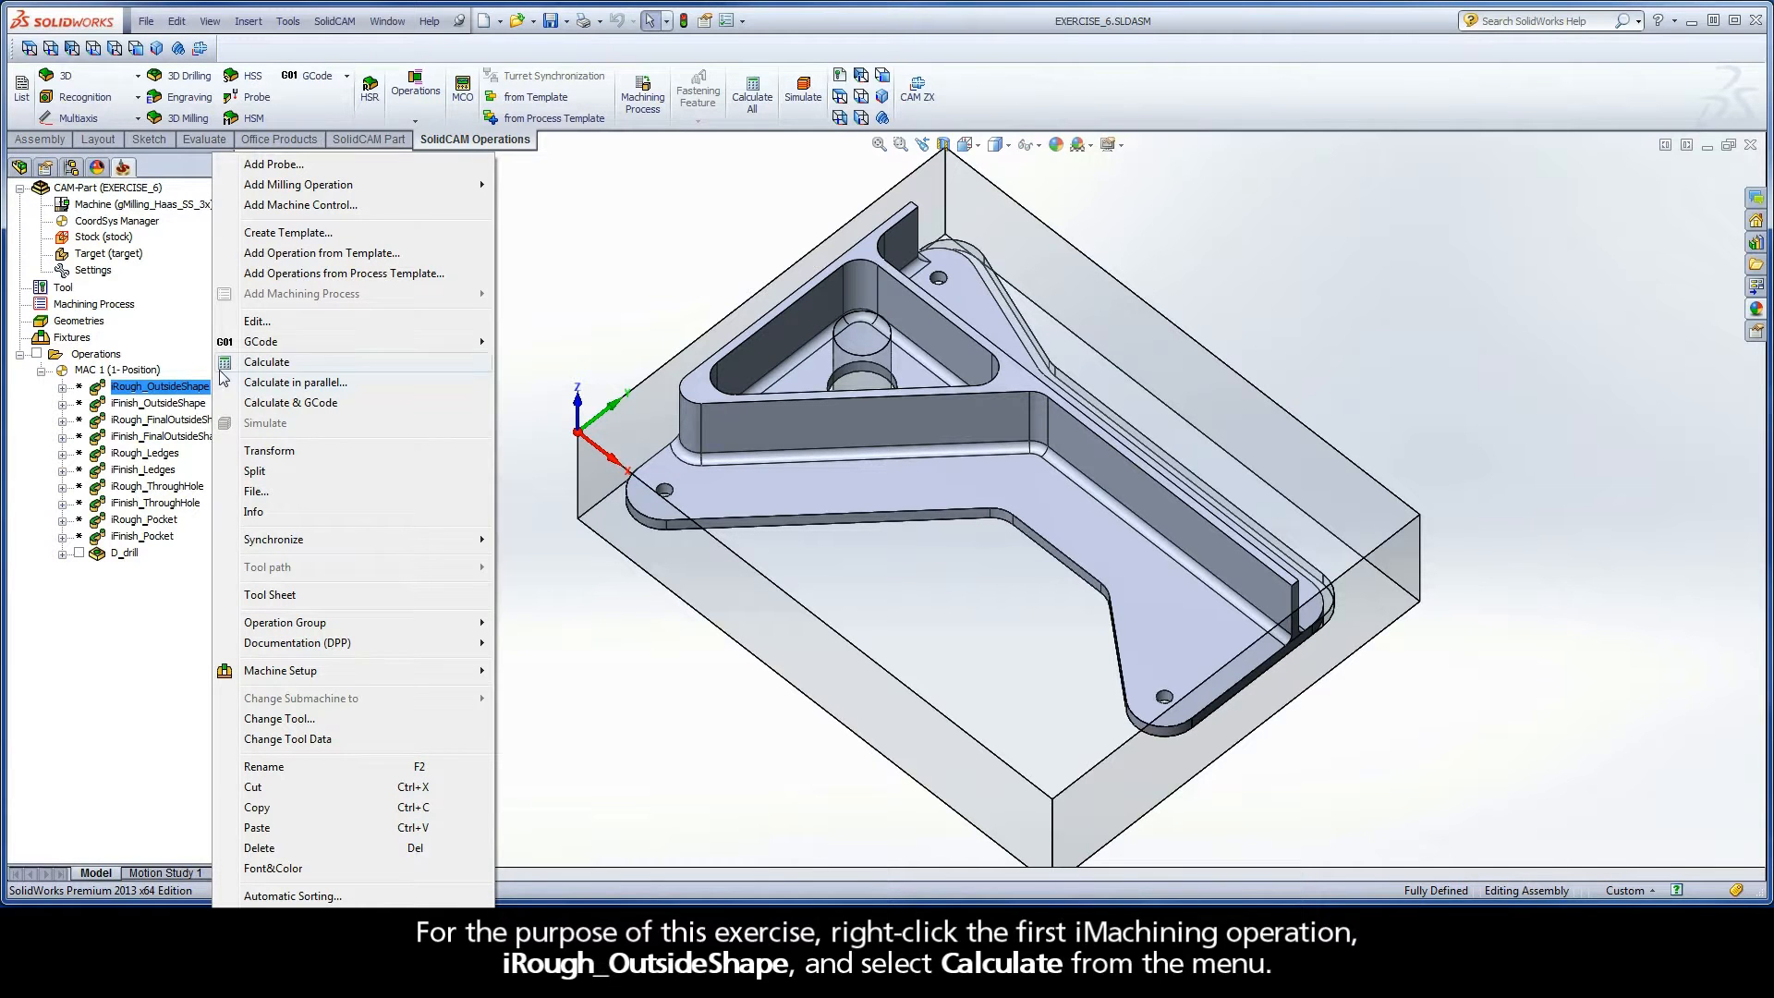
pyautogui.click(300, 365)
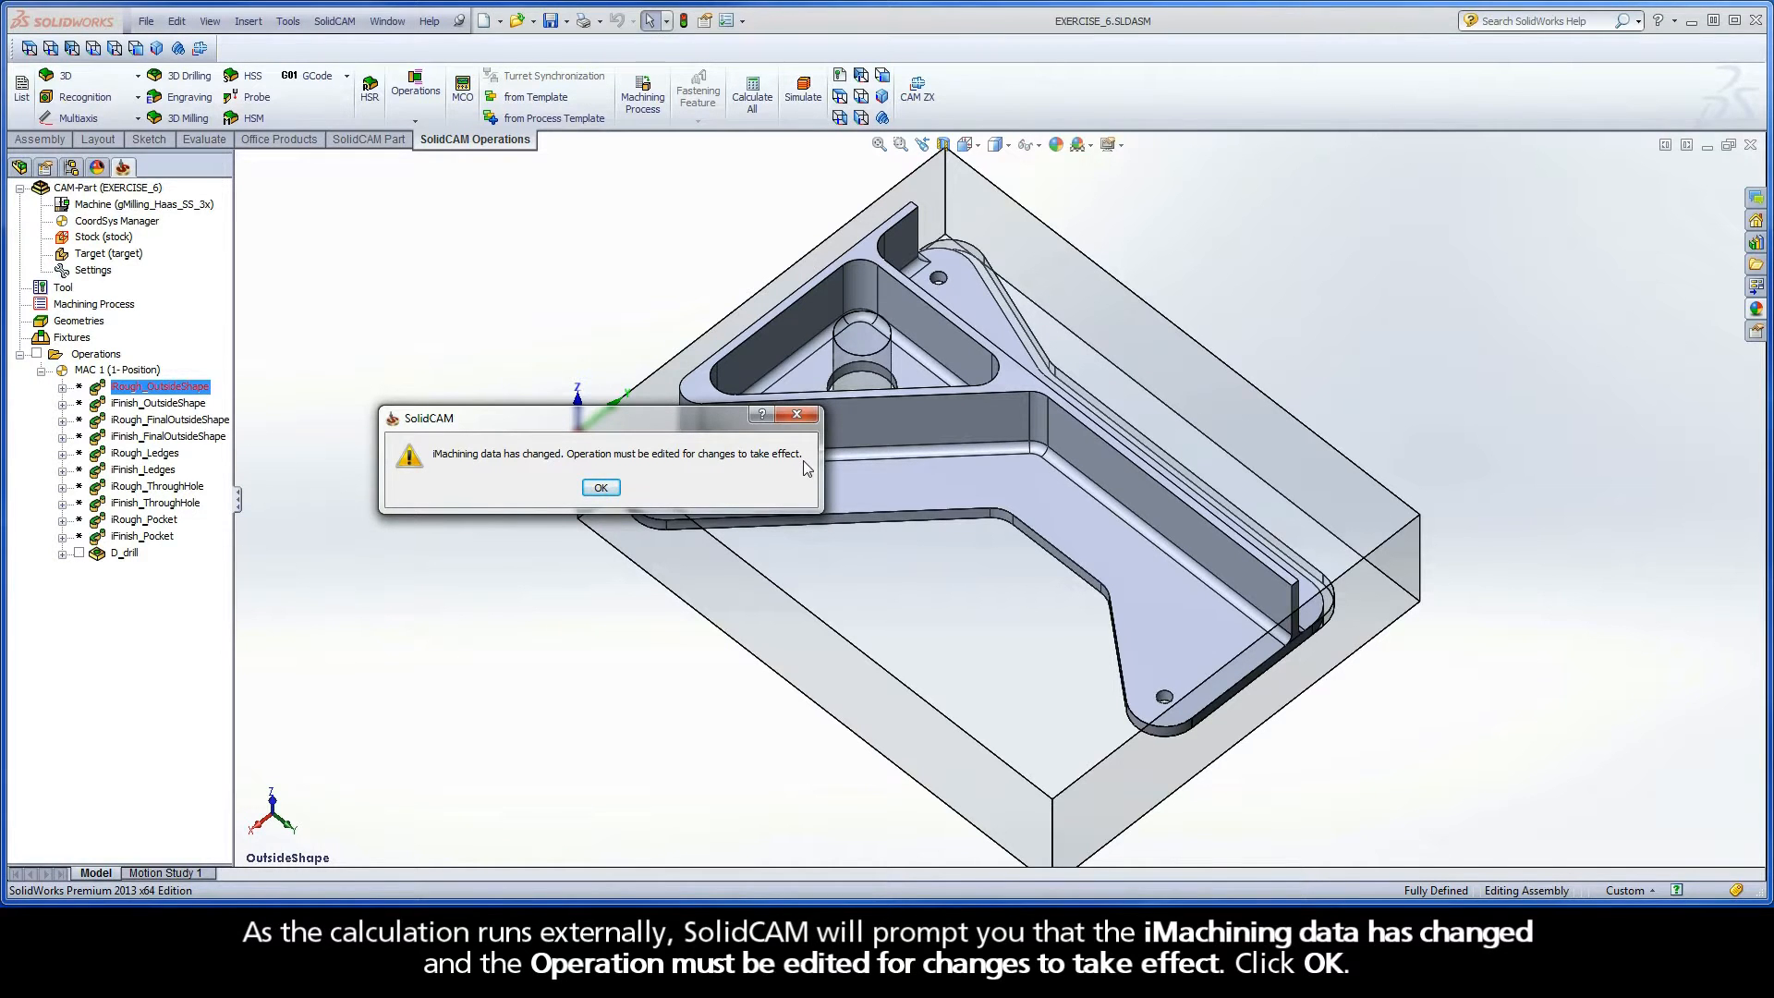
pyautogui.click(600, 488)
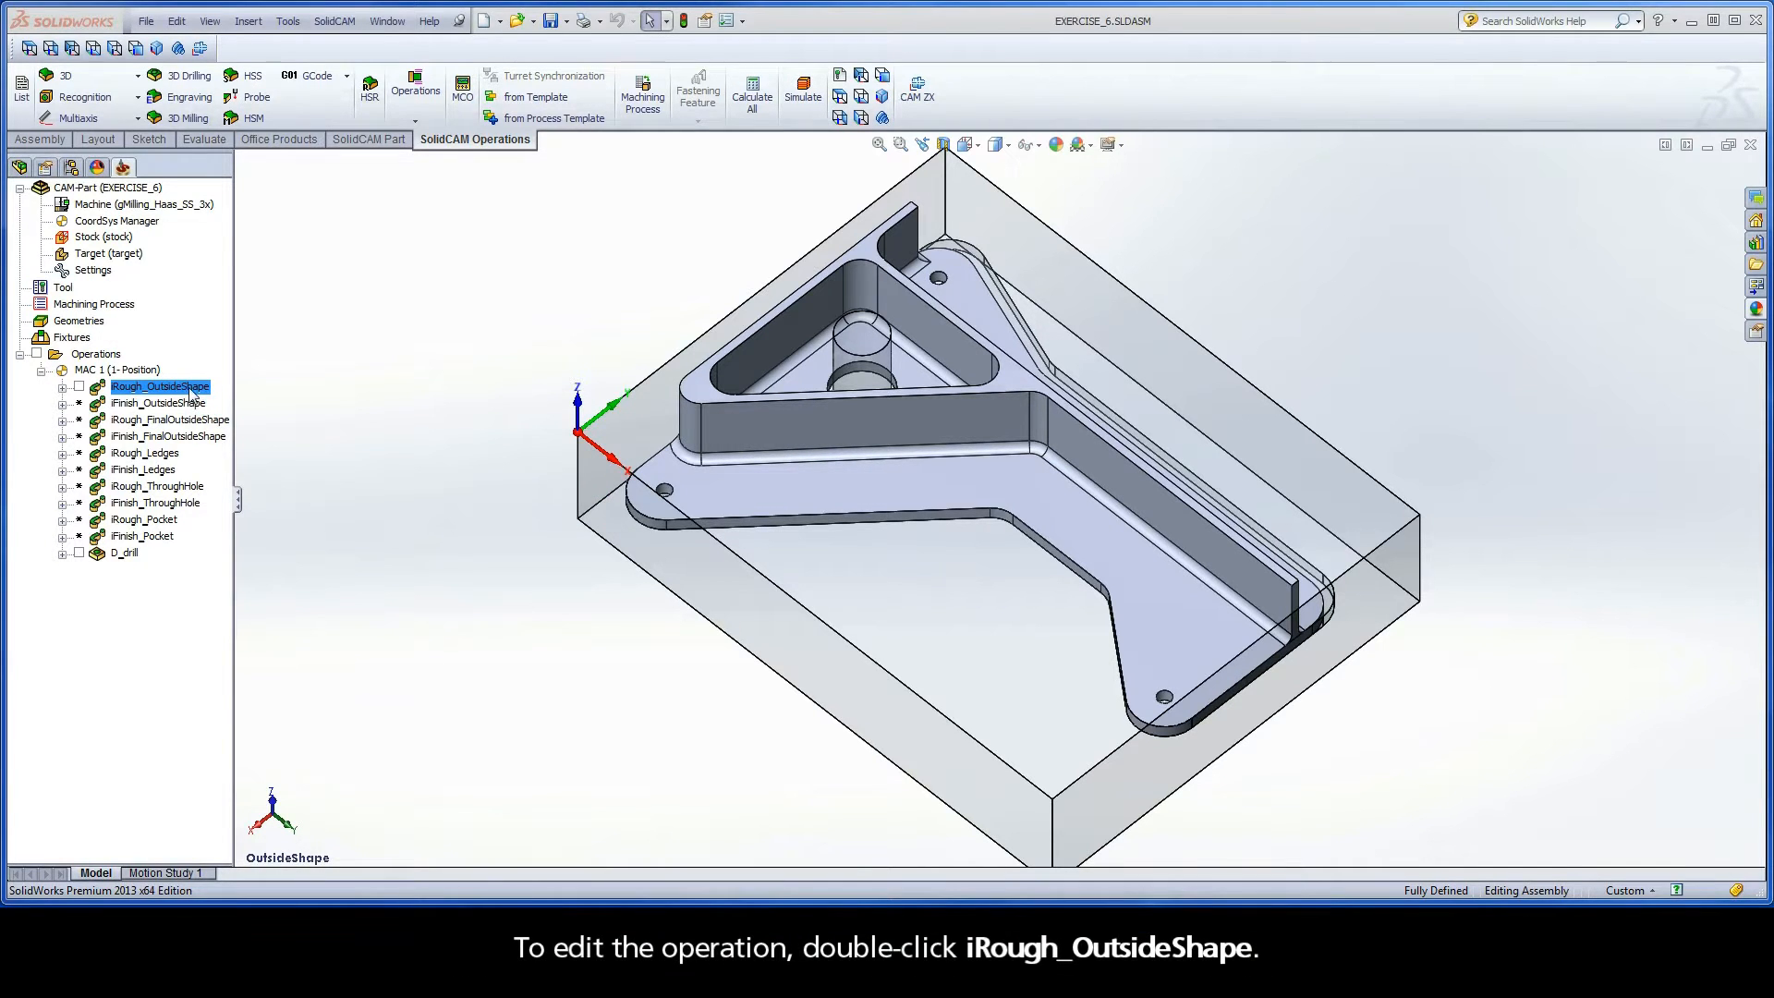
# - Synchronize iRough_OutsideShape with the Wizard on, review its output cutting data, then save and calculate the operation and close it
pyautogui.doubleClick(190, 388)
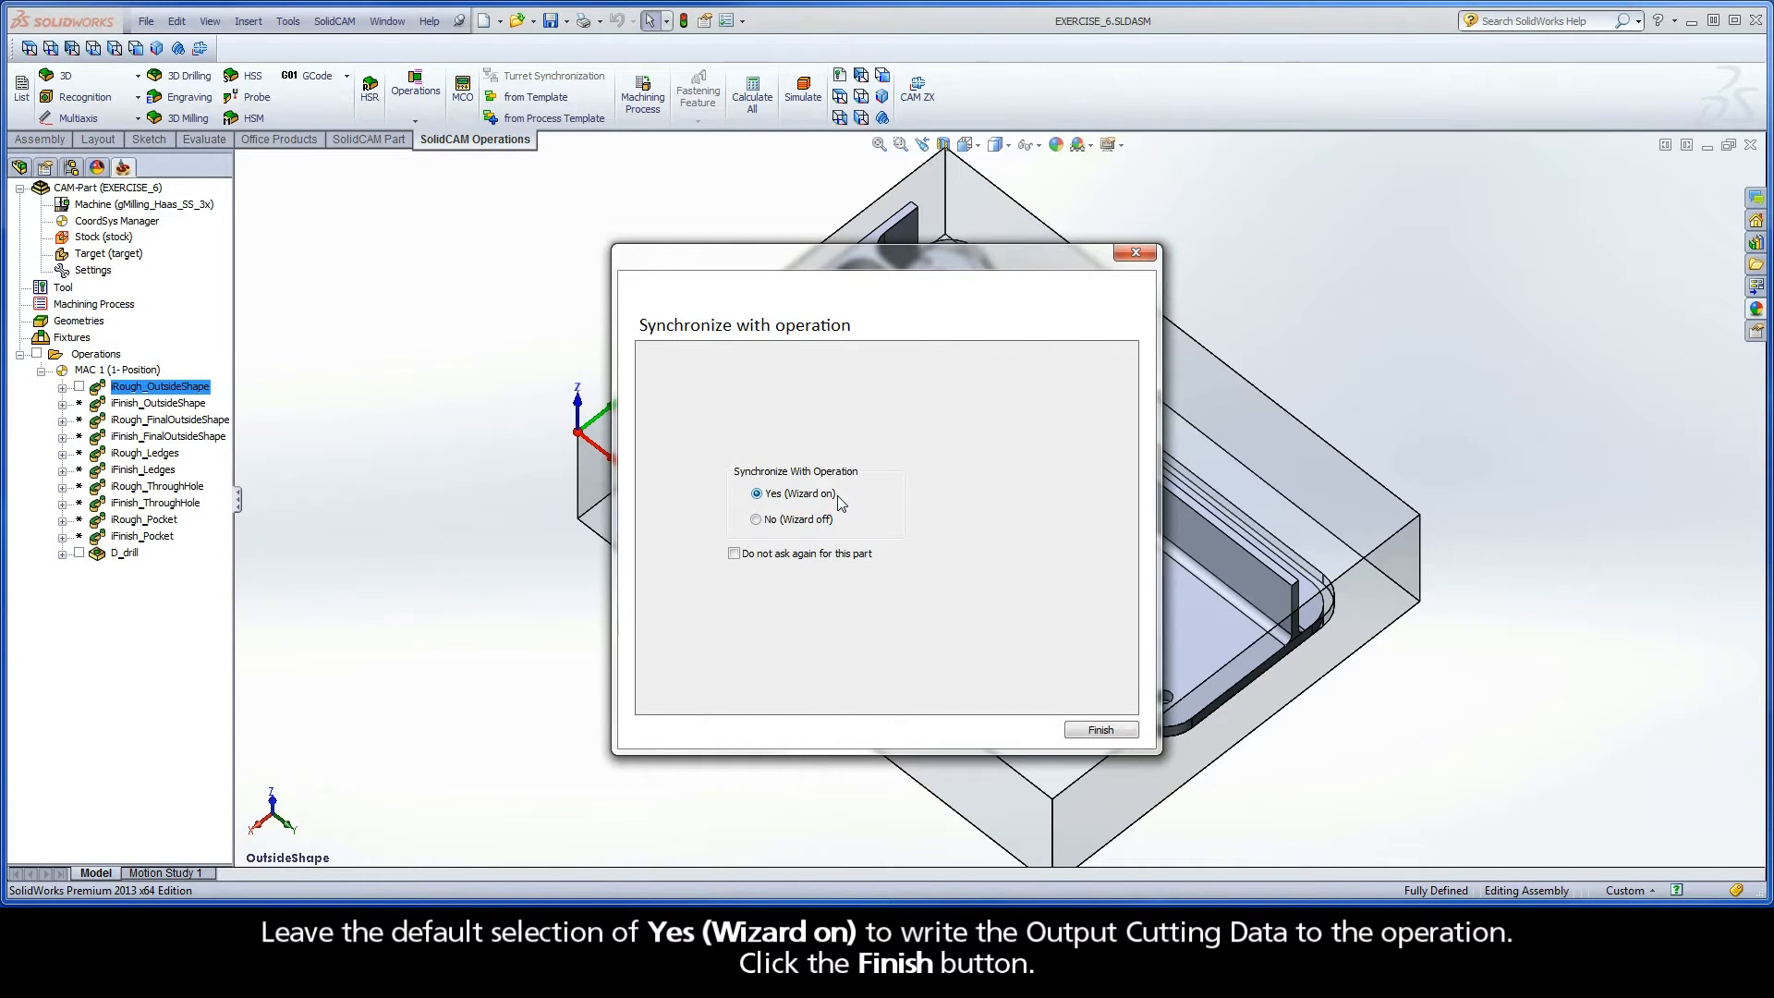
pyautogui.click(1105, 731)
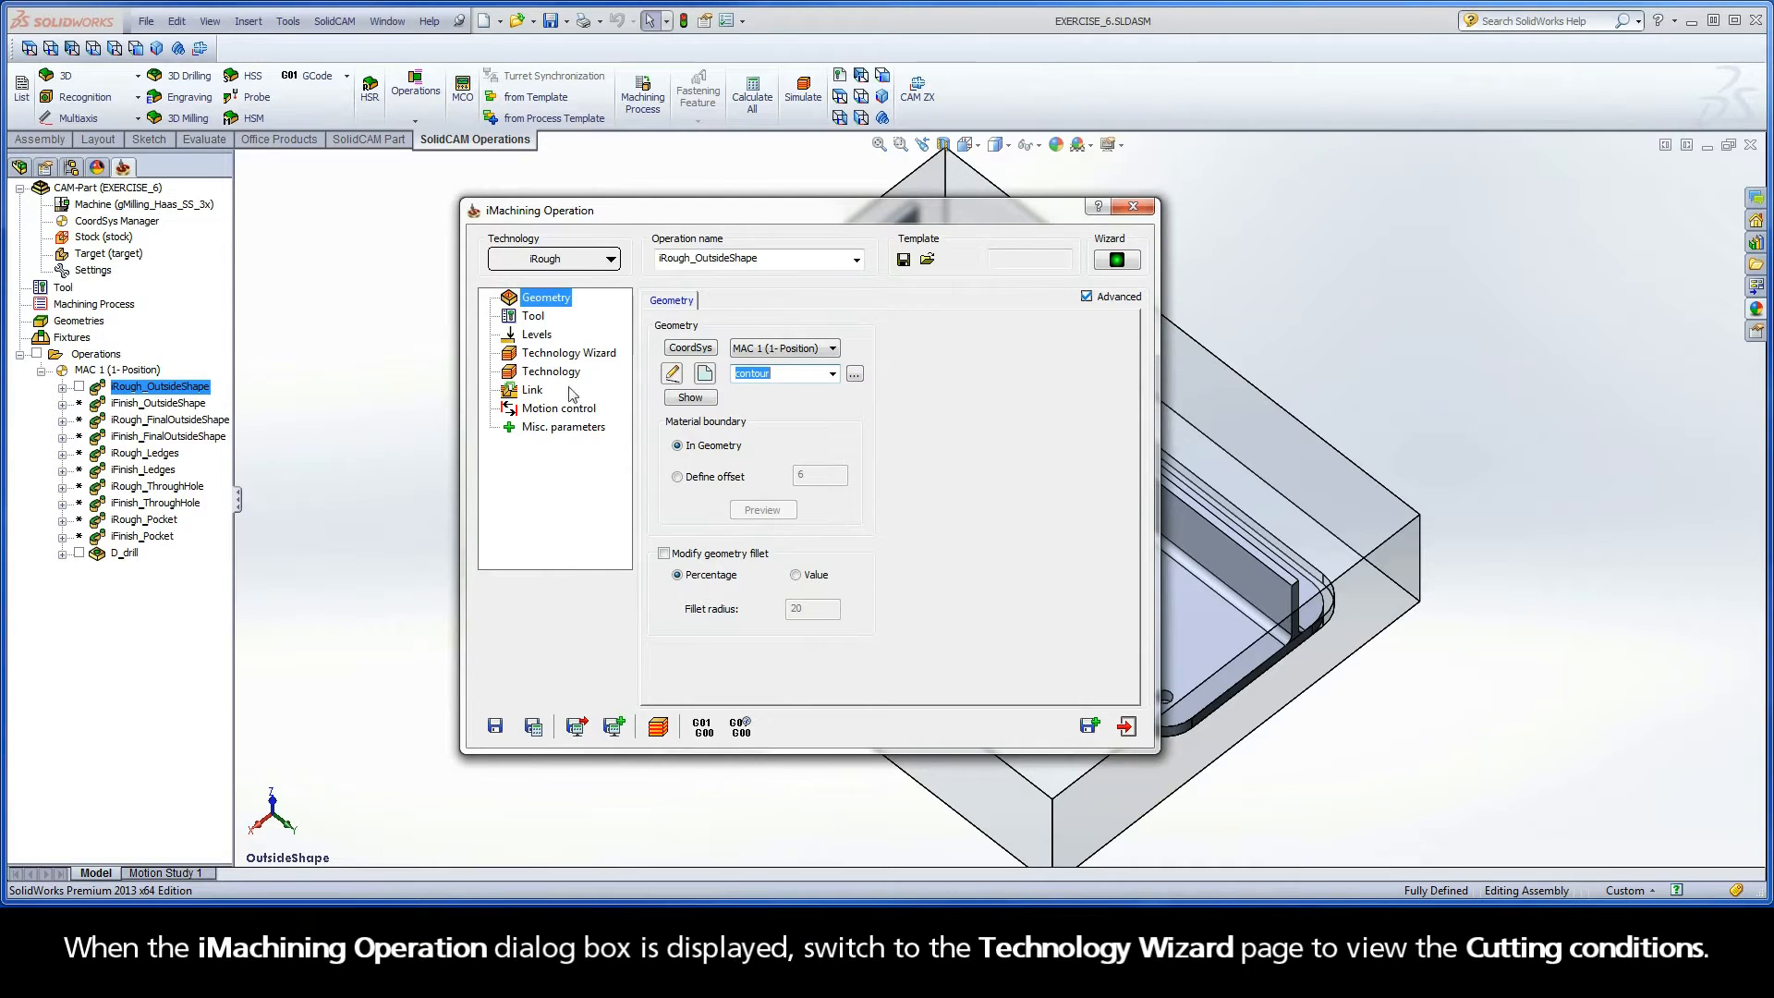
pyautogui.click(563, 356)
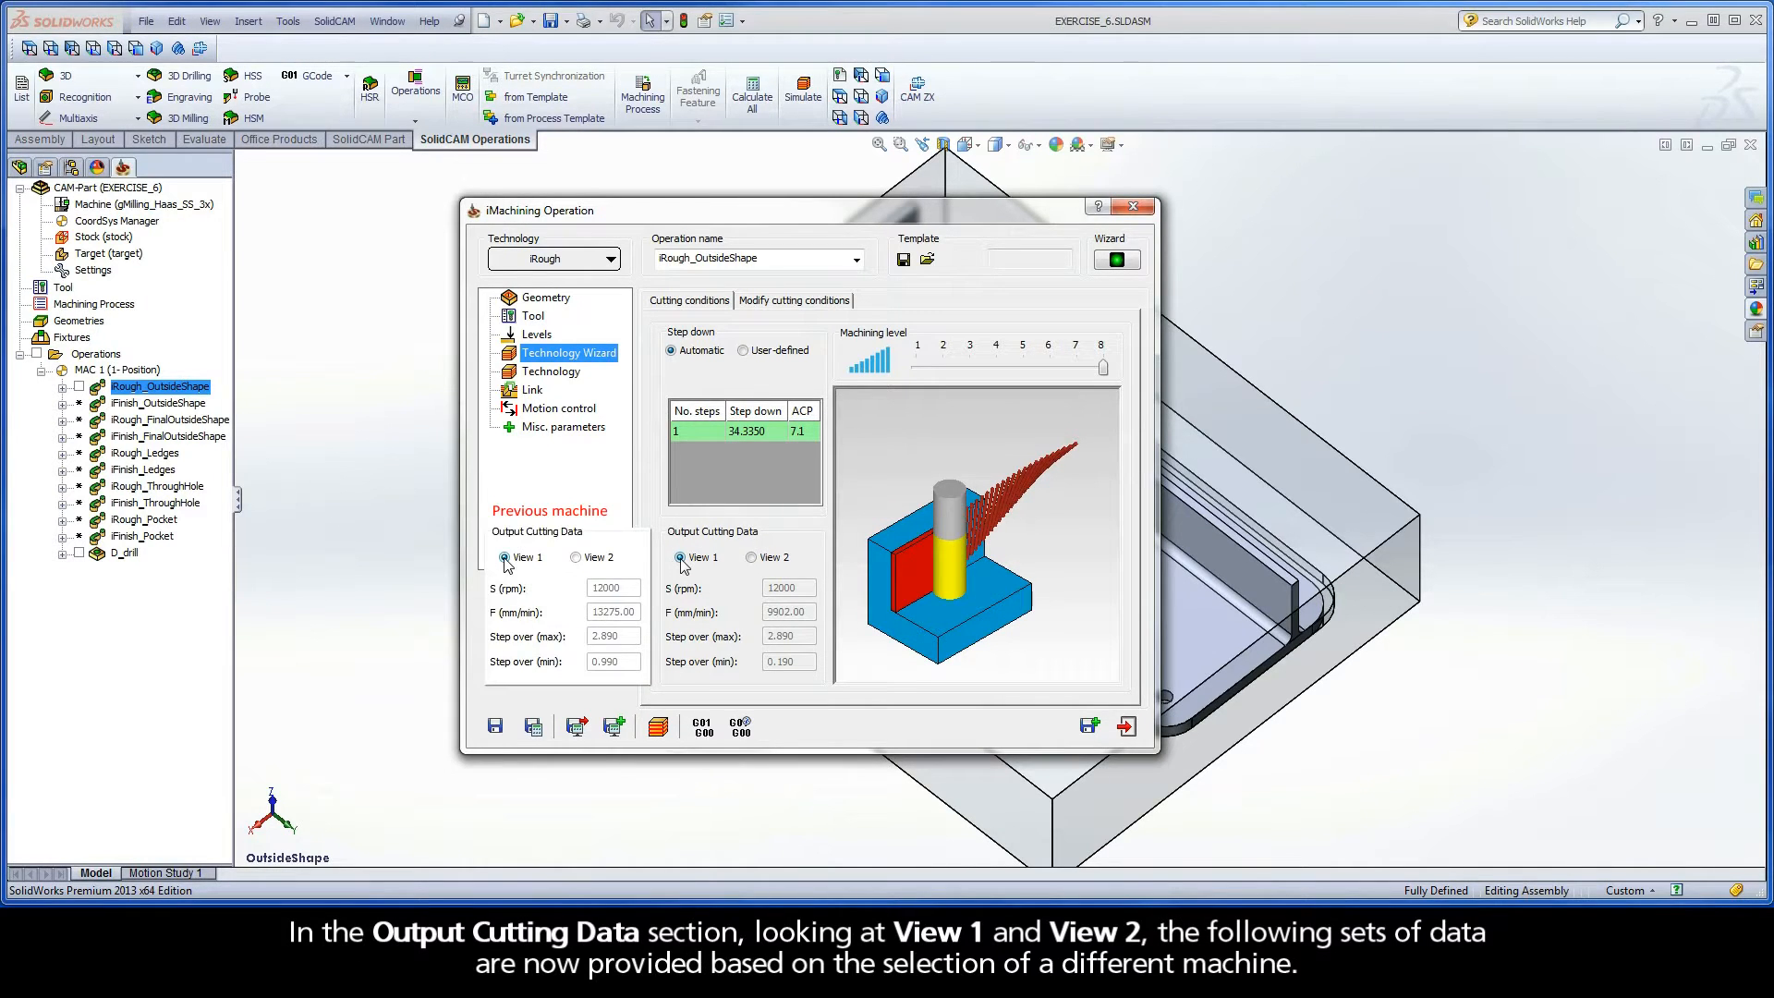
pyautogui.click(751, 557)
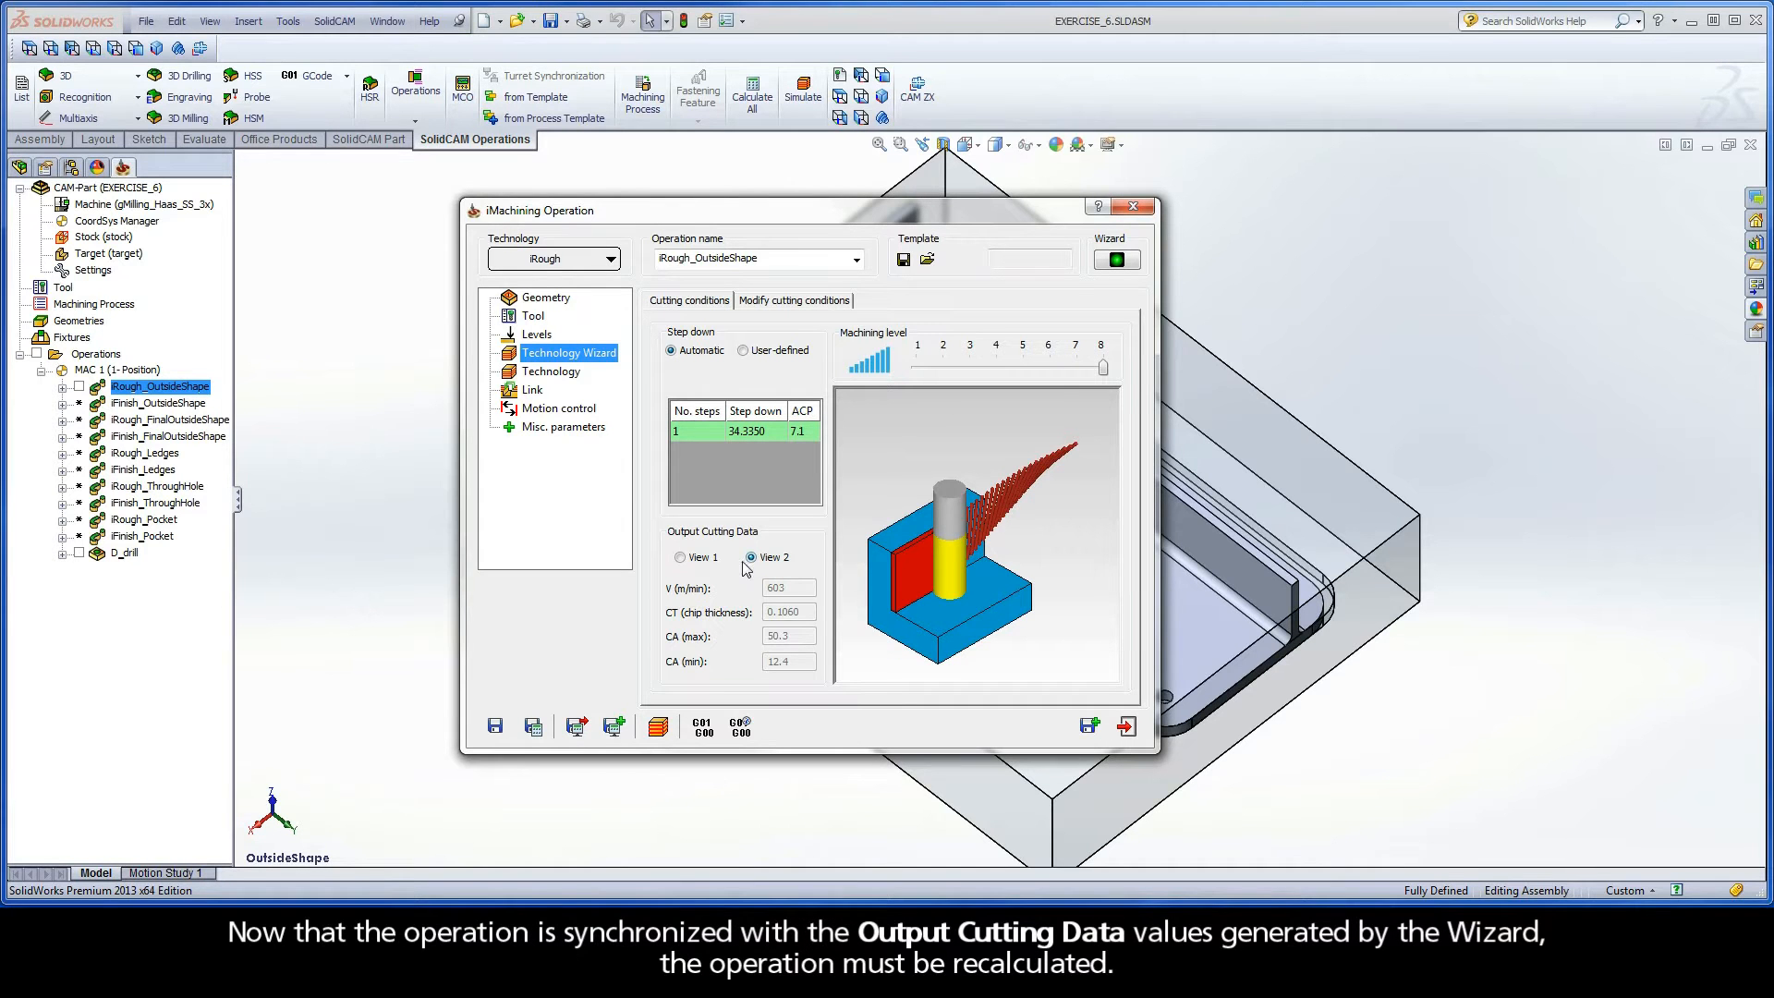
pyautogui.click(534, 727)
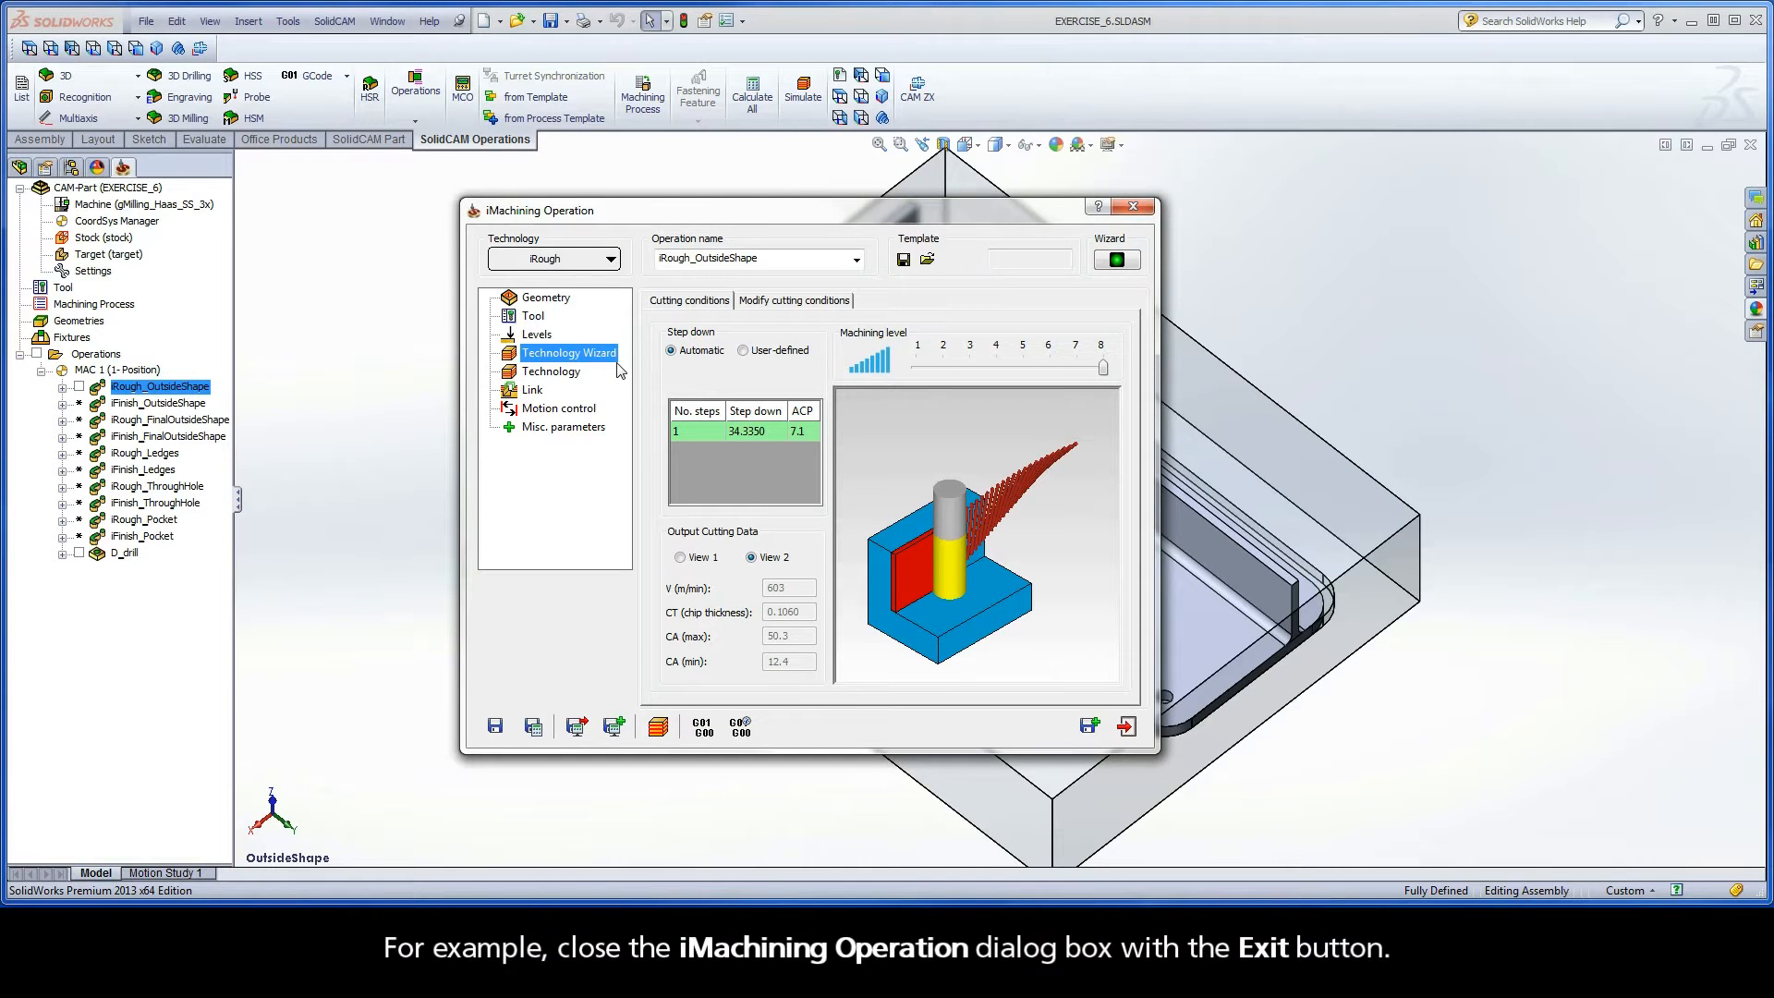
pyautogui.click(1128, 727)
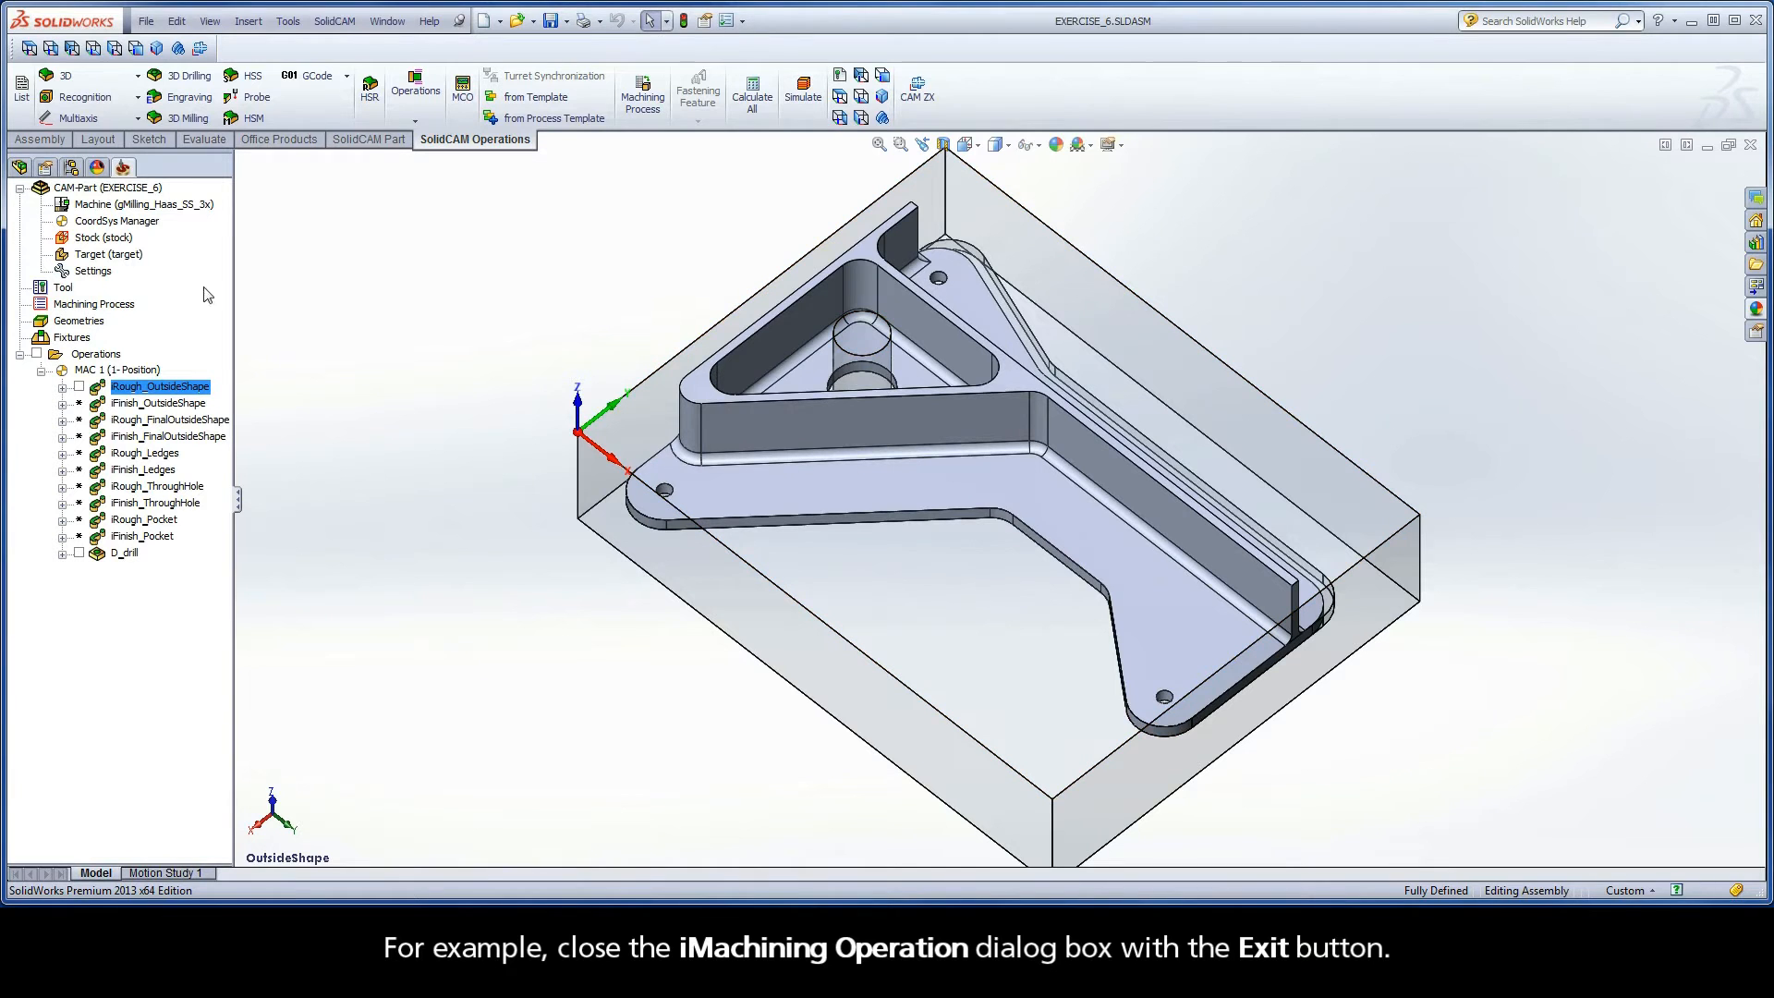
# - Open the iMachining database from the CAM-Part data and compare the Haas_SS and Haas_SS_New machine parameters
pyautogui.doubleClick(92, 189)
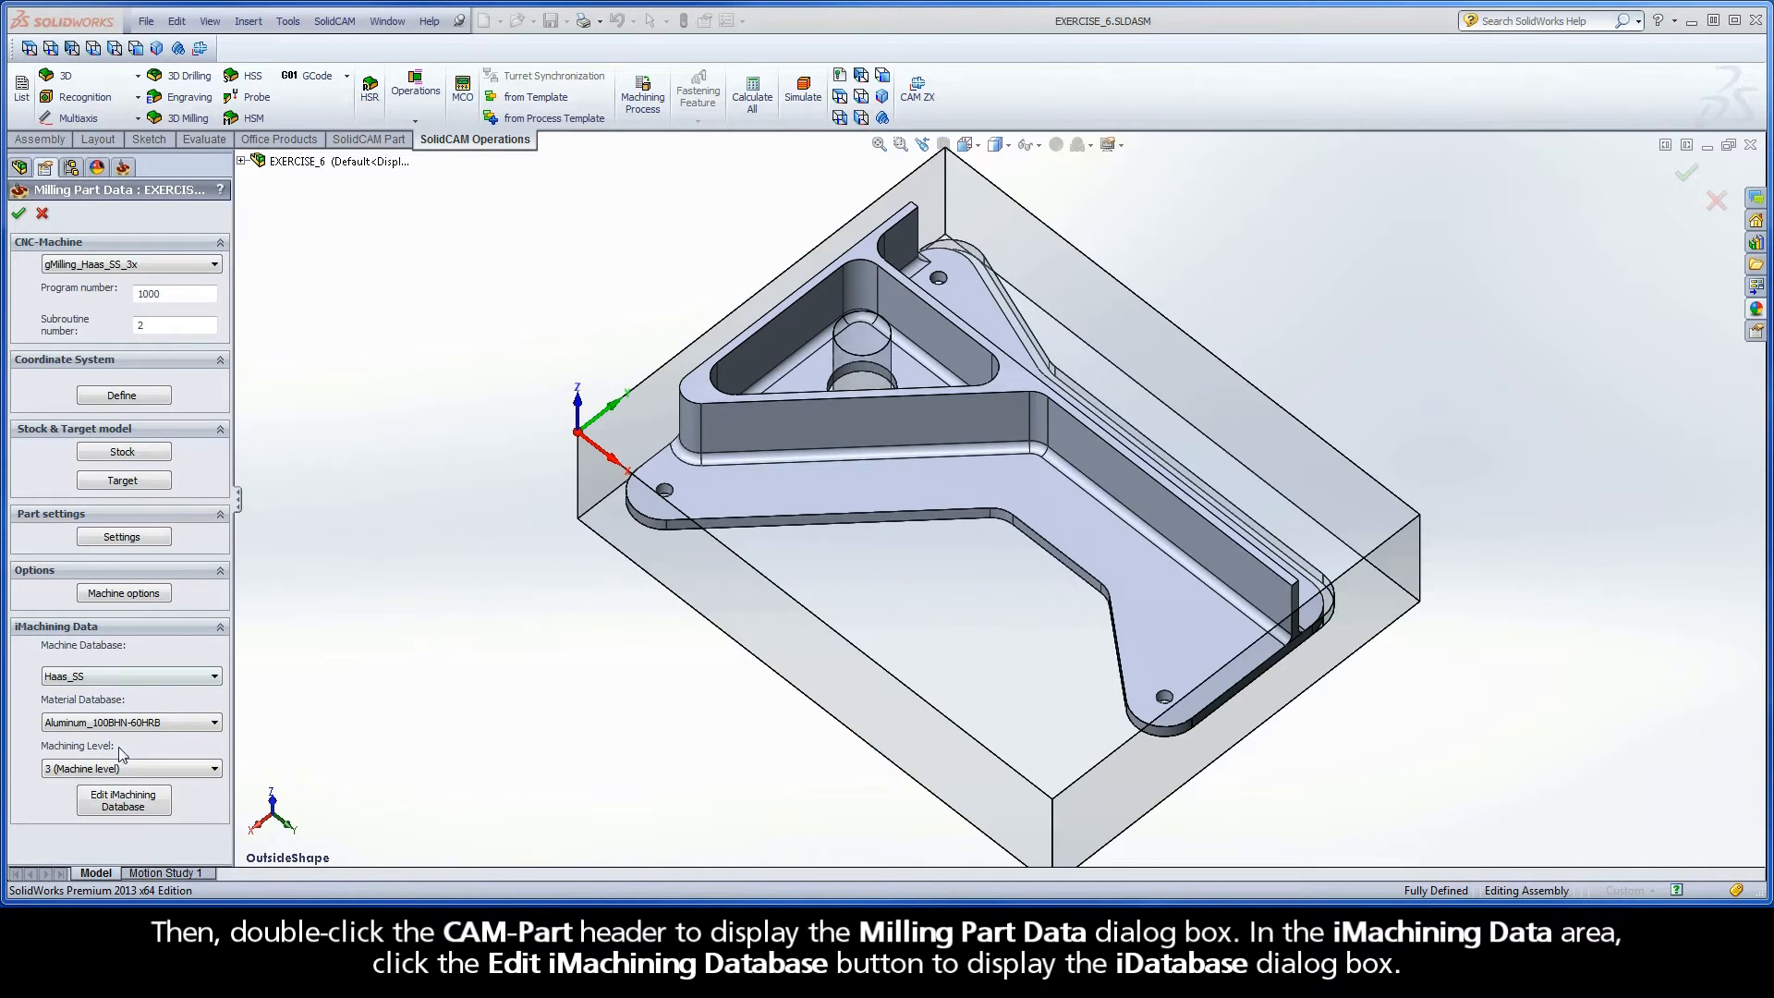
pyautogui.click(124, 801)
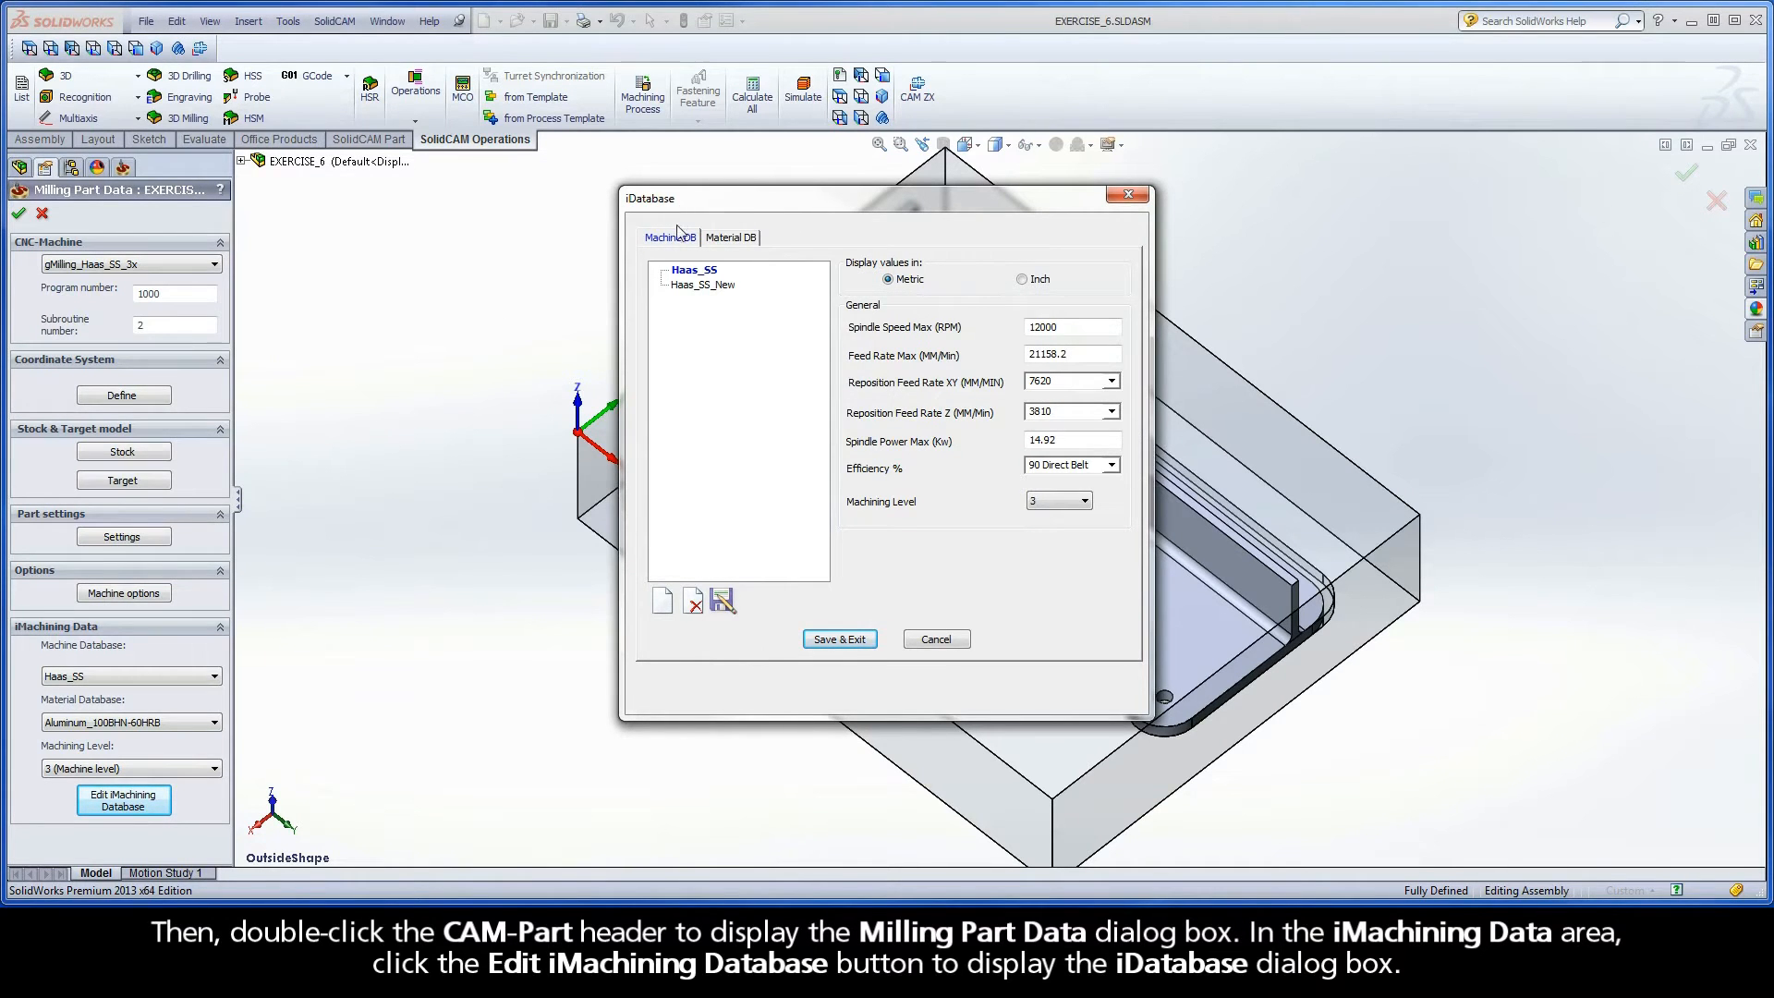
pyautogui.click(698, 272)
pyautogui.click(700, 285)
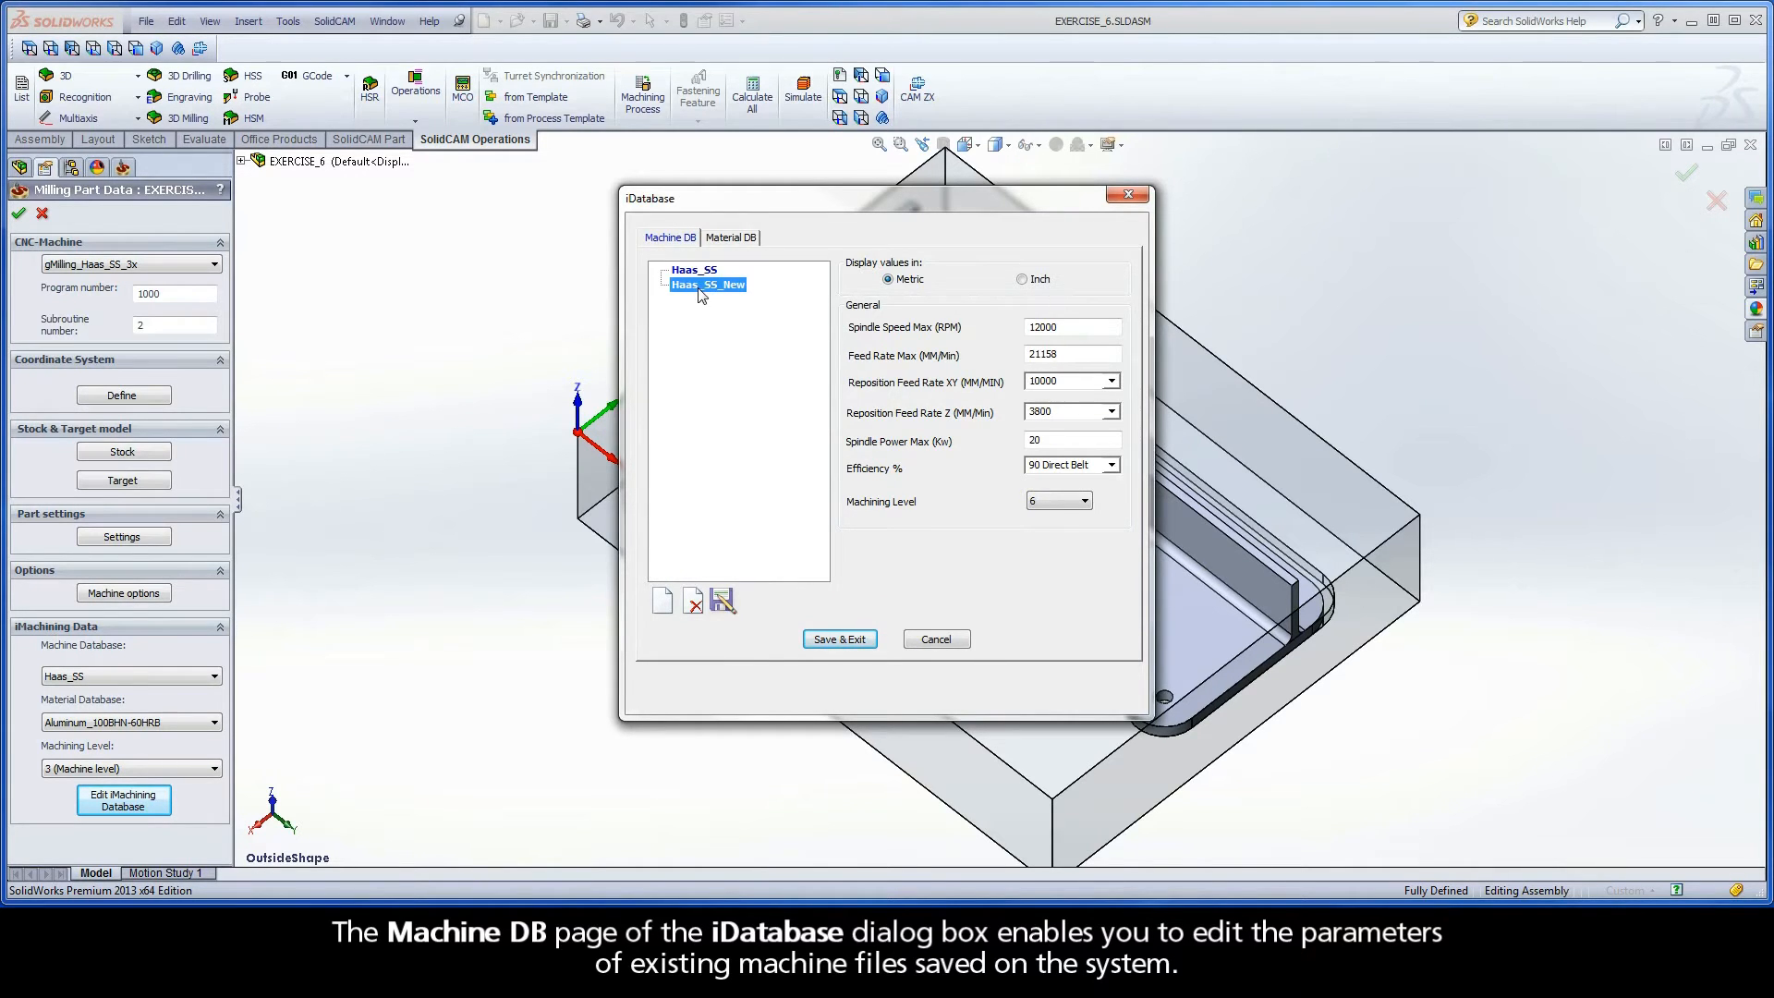
pyautogui.click(698, 271)
# - Review the spindle speed, feed rates, spindle power and machining level choices of Haas_SS, then save and exit the database and part data
pyautogui.doubleClick(1063, 328)
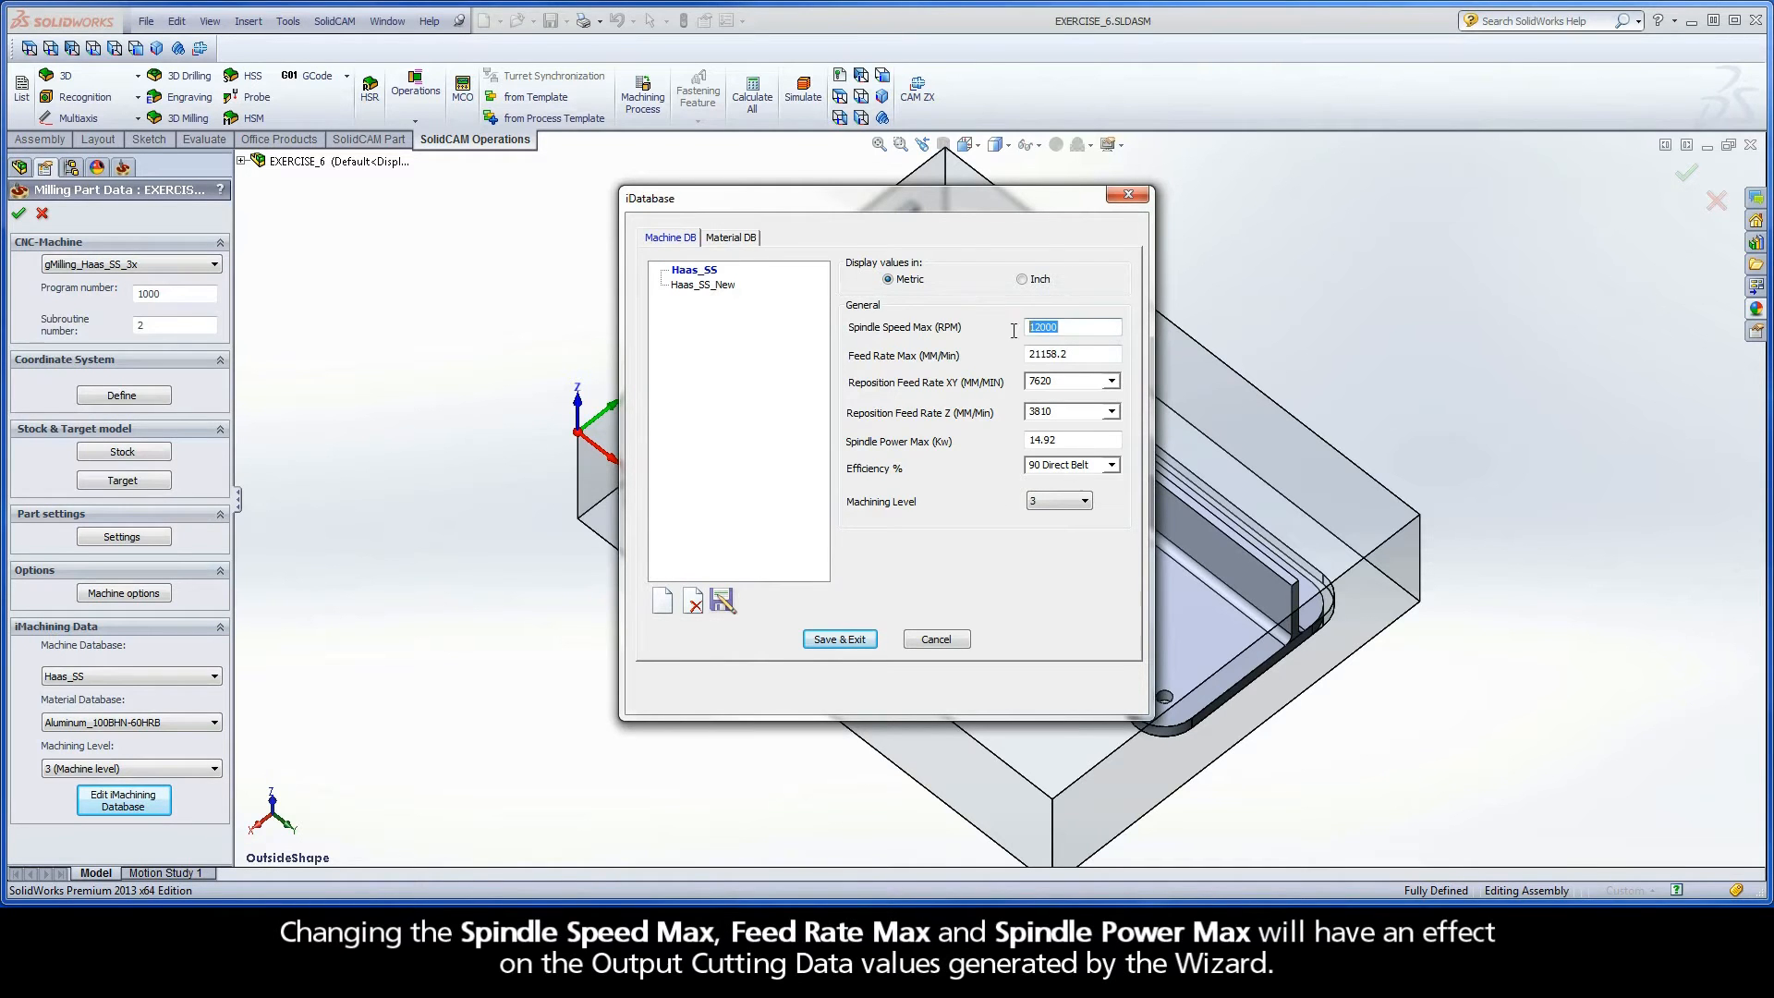
pyautogui.press('Tab')
pyautogui.press('Tab')
pyautogui.press('Tab')
pyautogui.press('Tab')
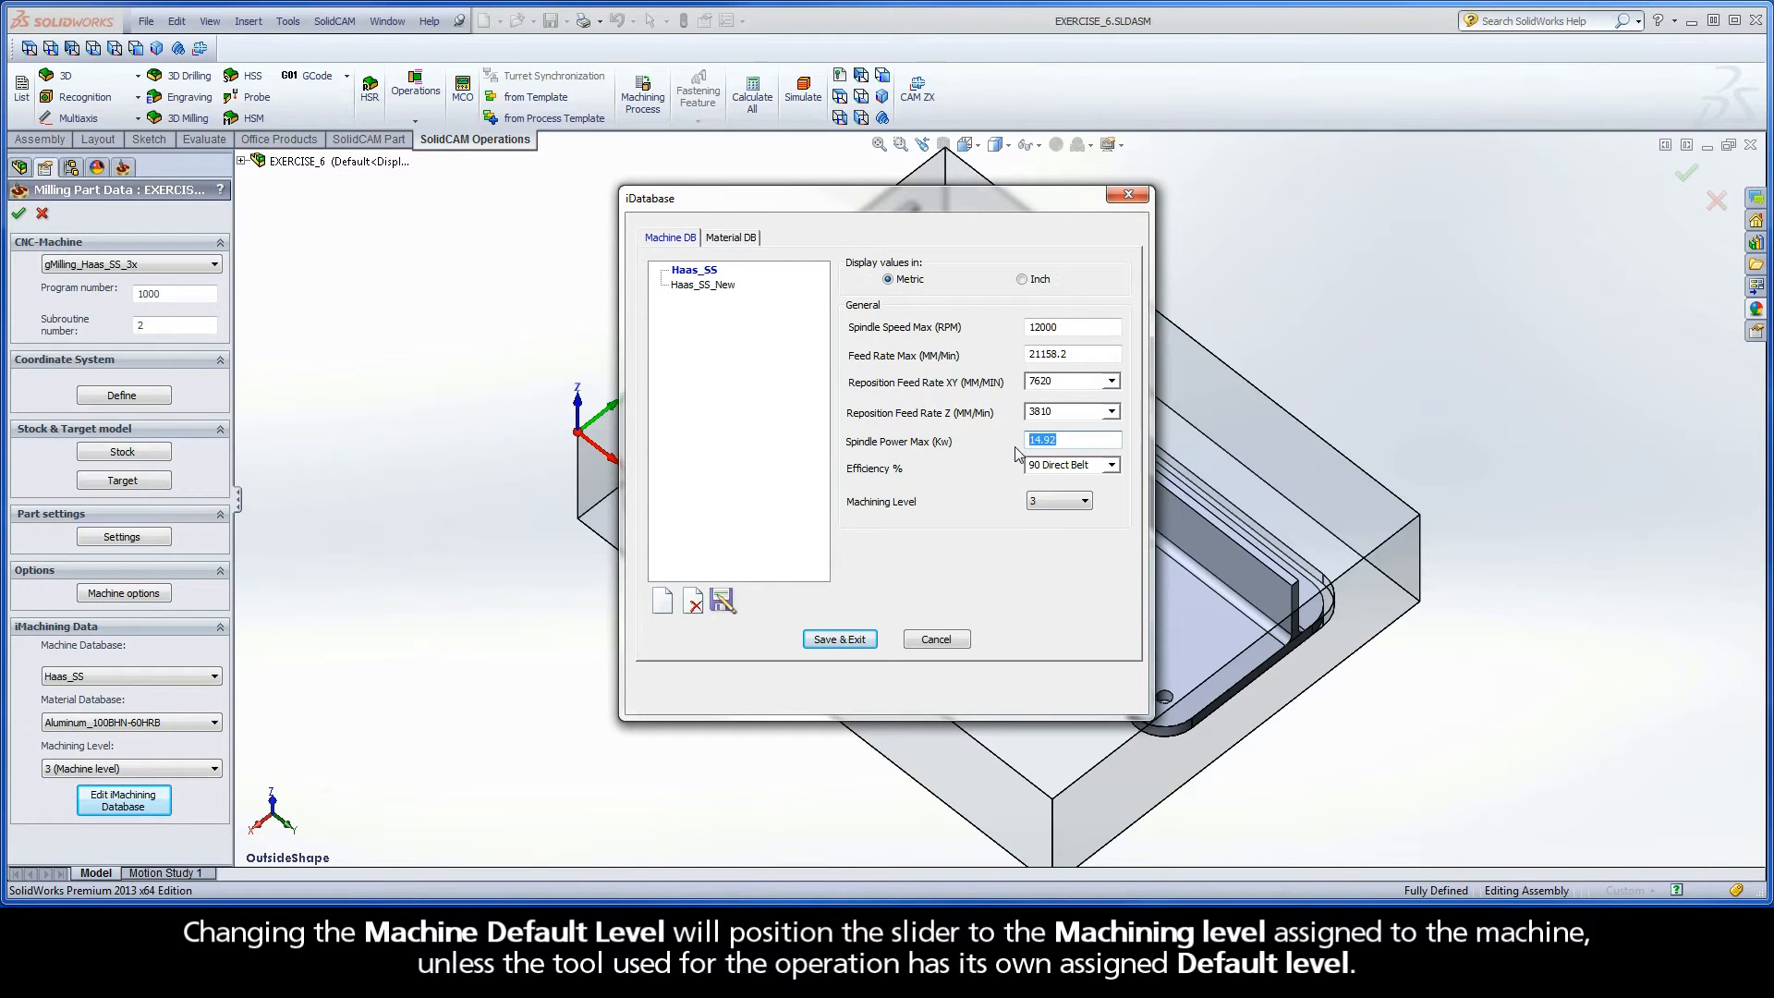
pyautogui.click(1054, 506)
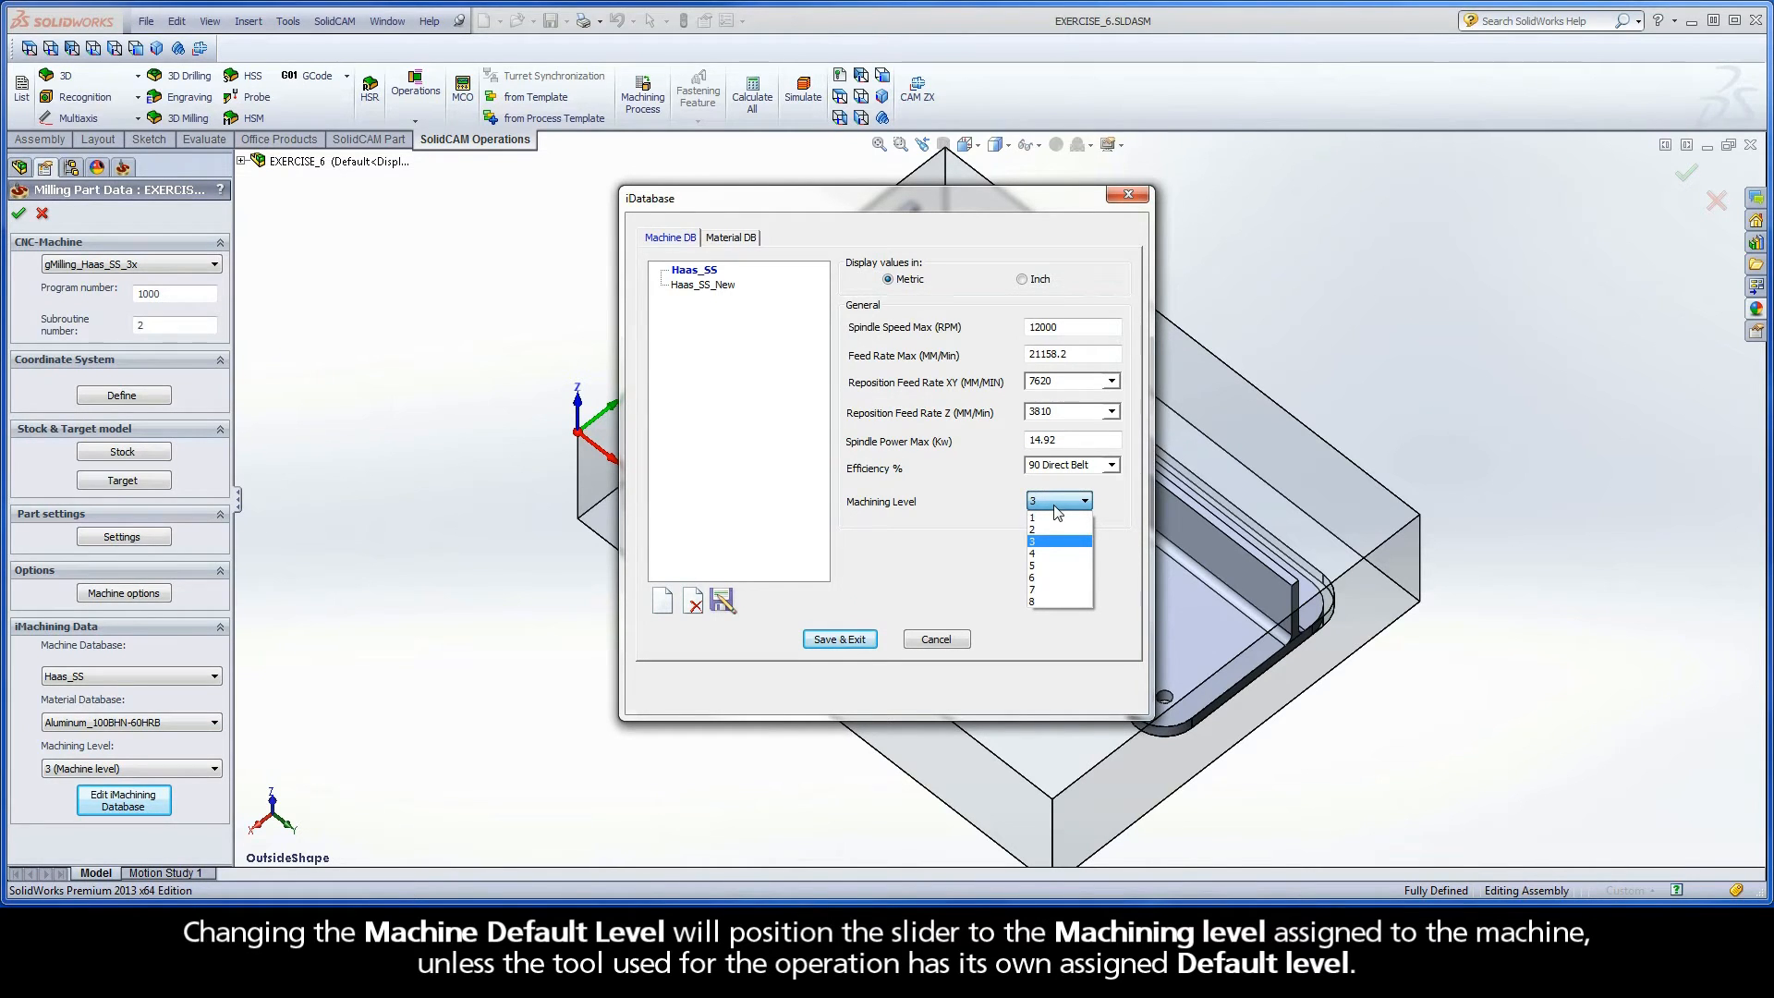
pyautogui.click(1056, 507)
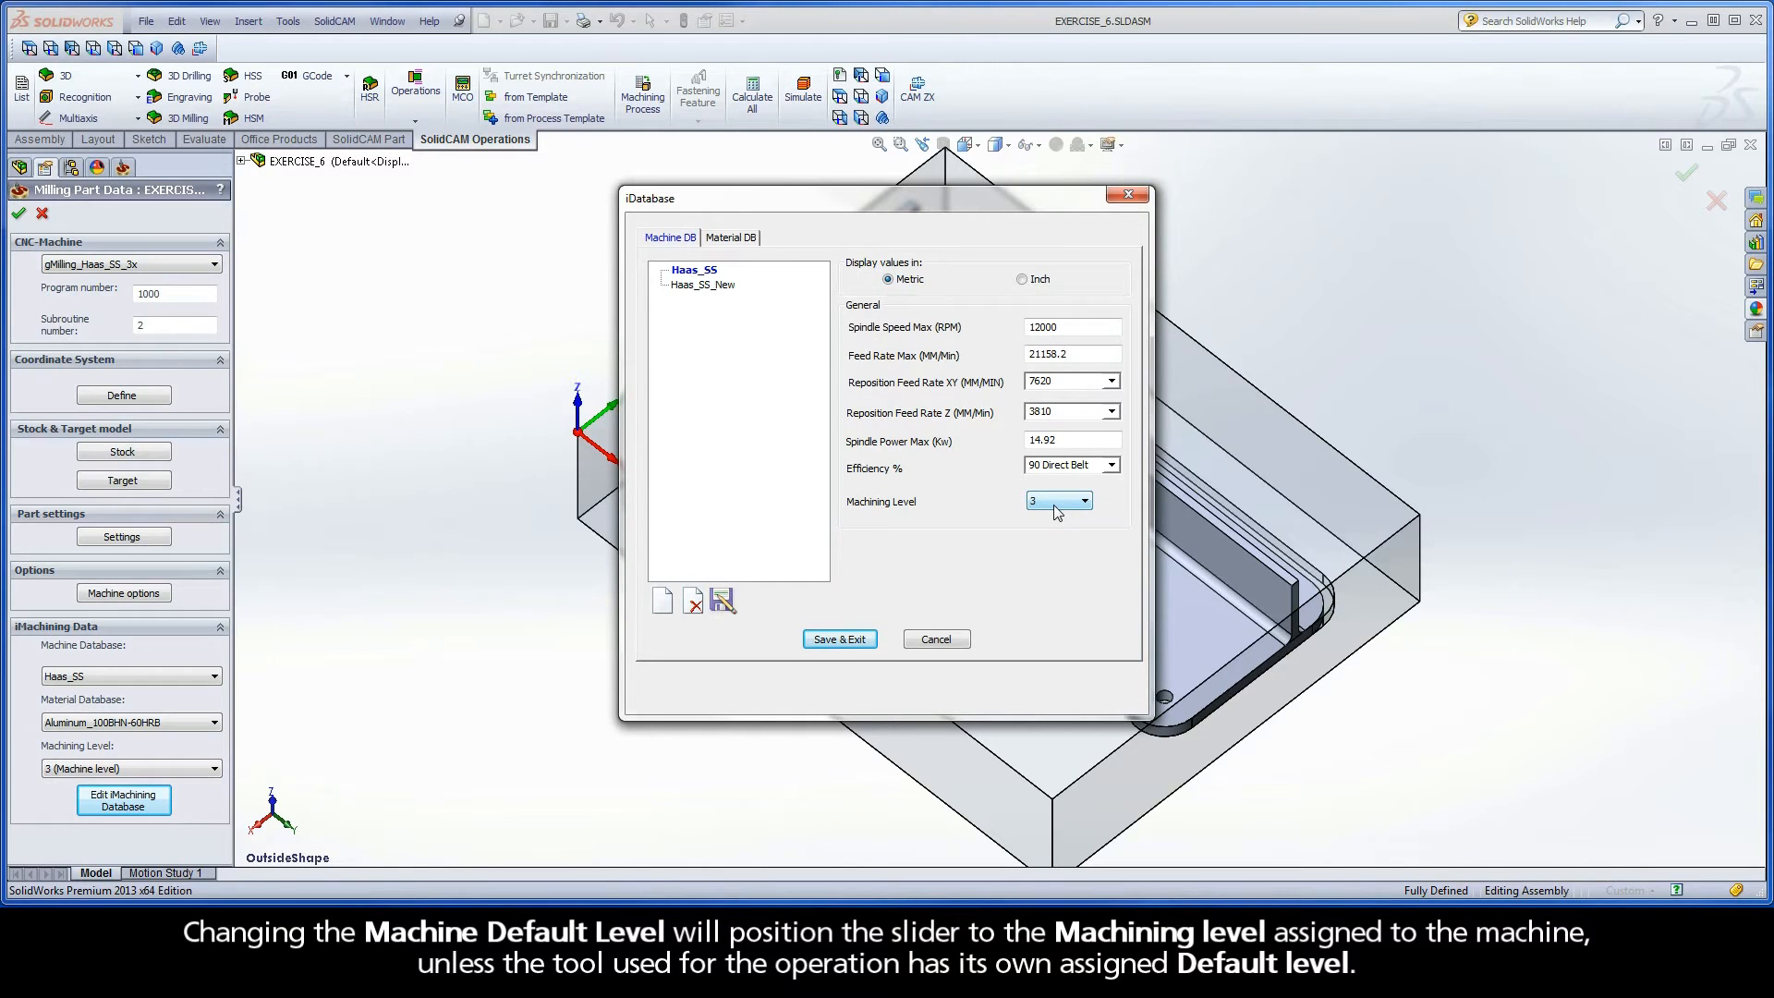
pyautogui.click(841, 642)
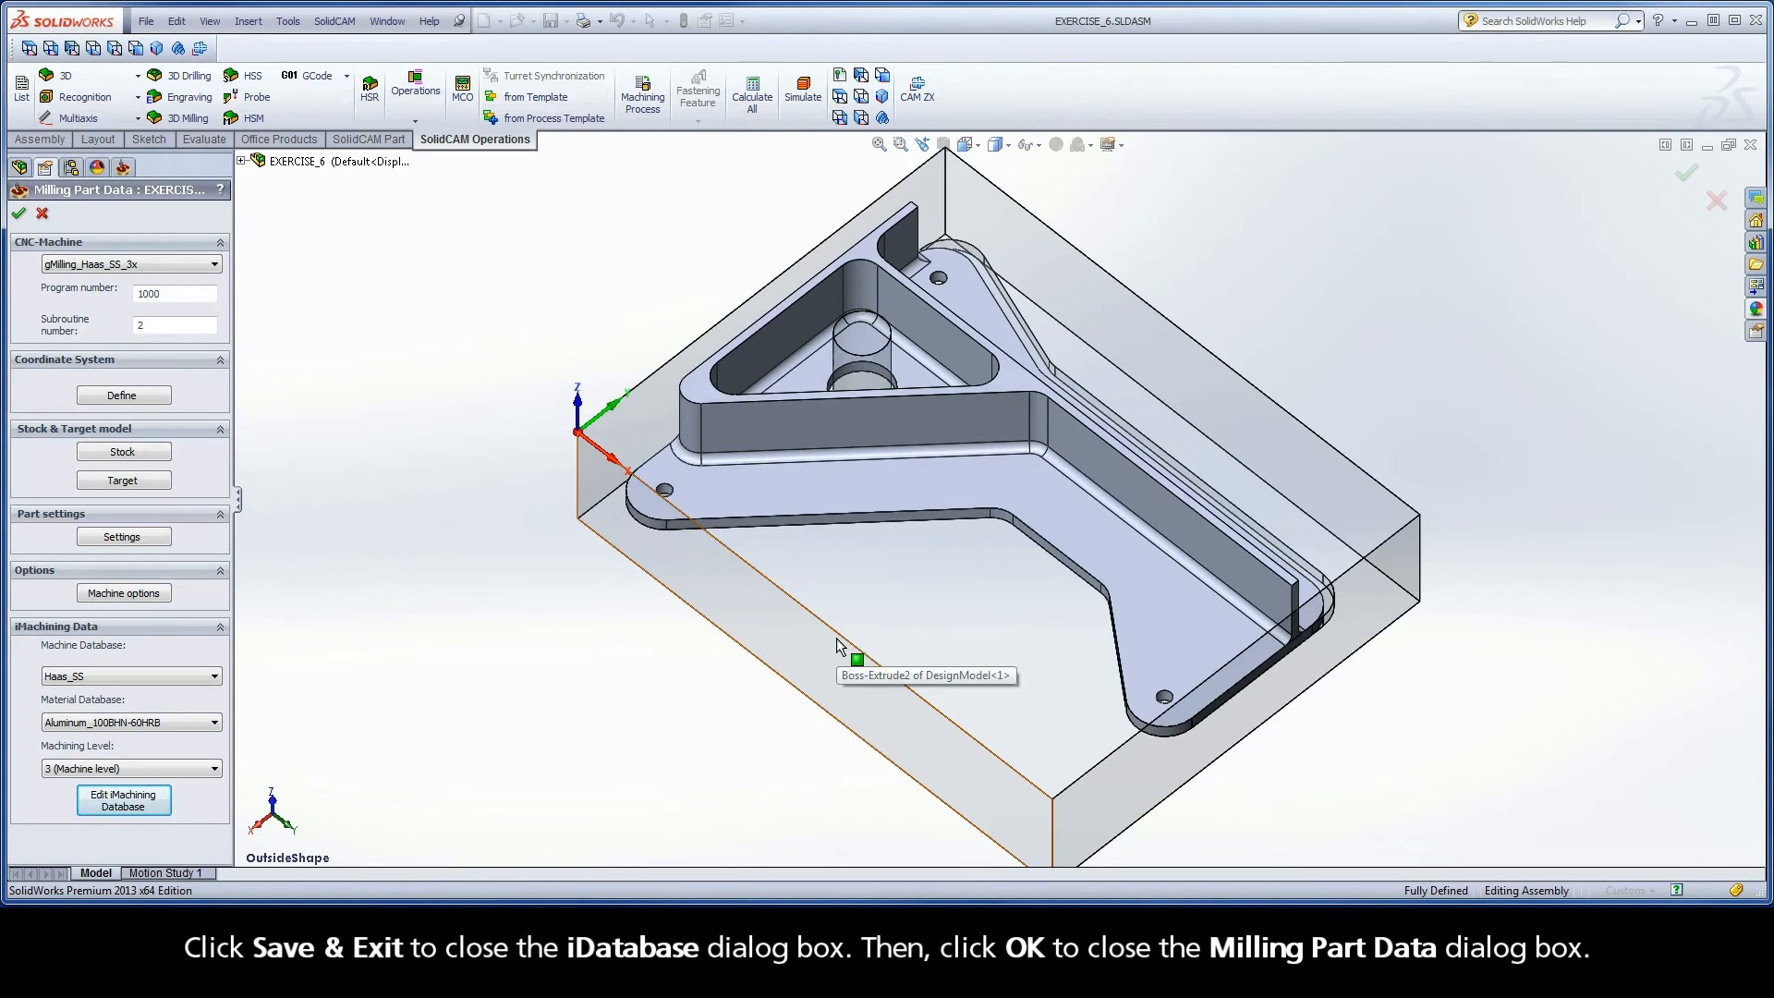
pyautogui.click(19, 215)
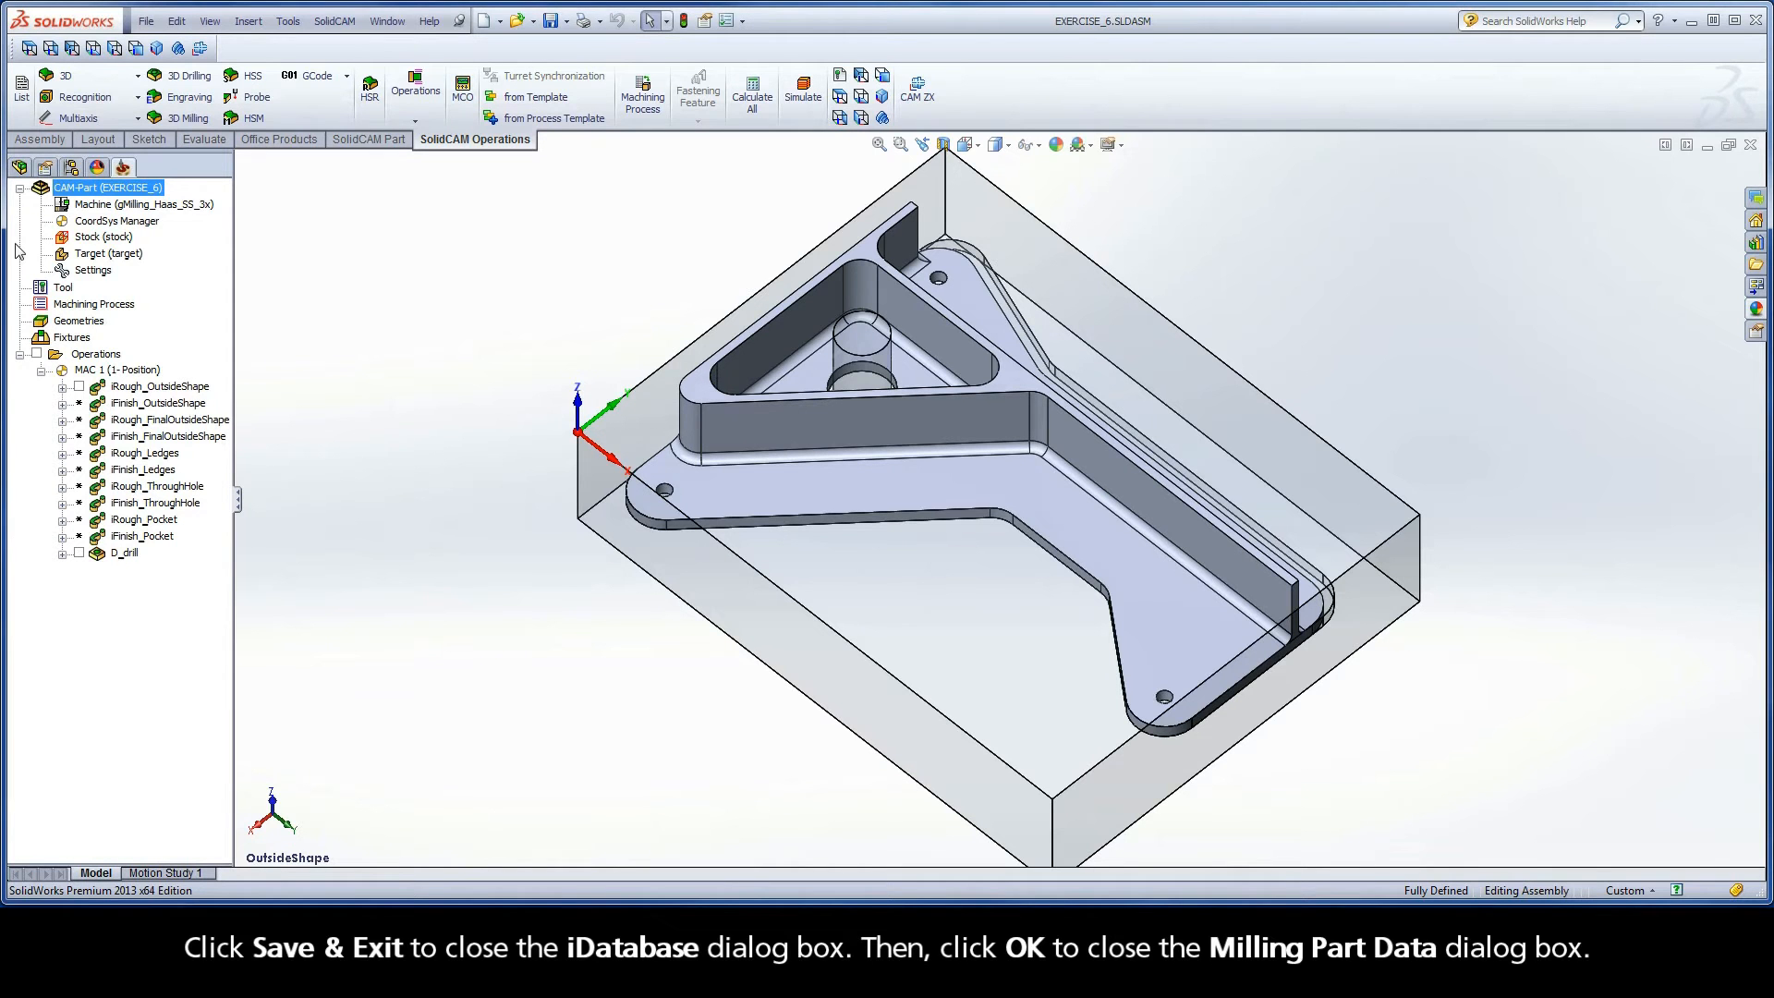
# - Open iFinish_OutsideShape for editing without synchronizing it, using the No (Wizard off) option
pyautogui.doubleClick(197, 405)
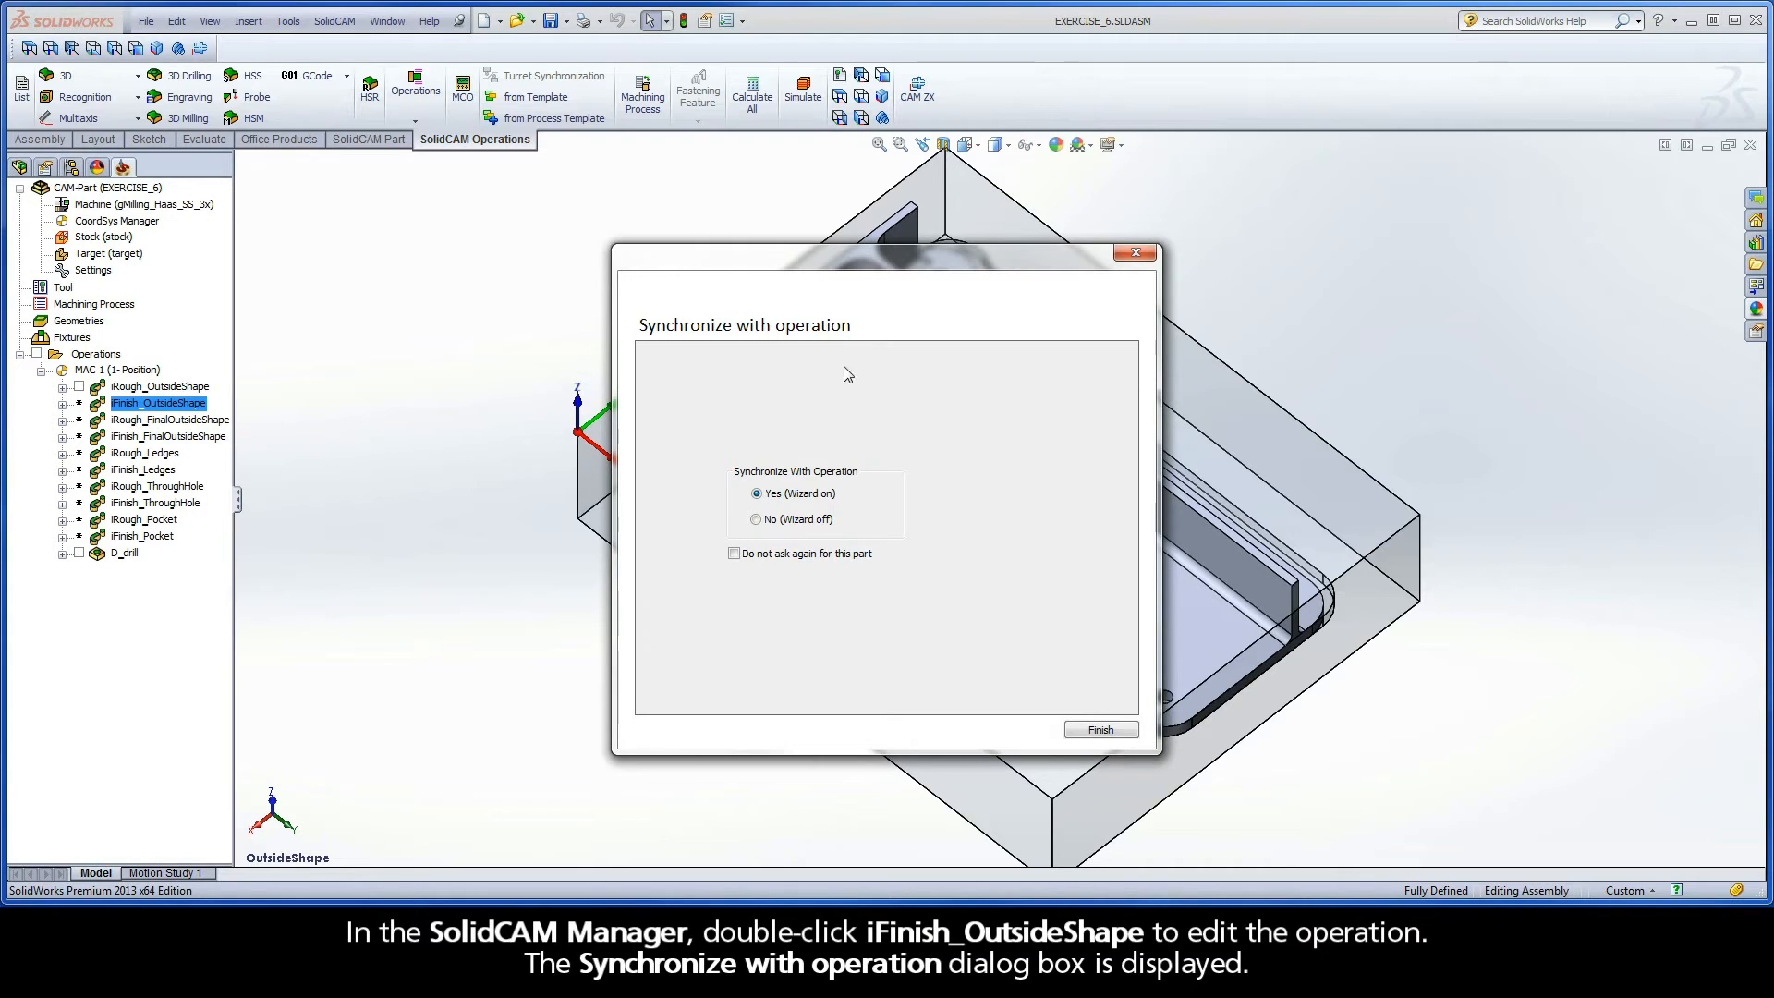
pyautogui.click(757, 520)
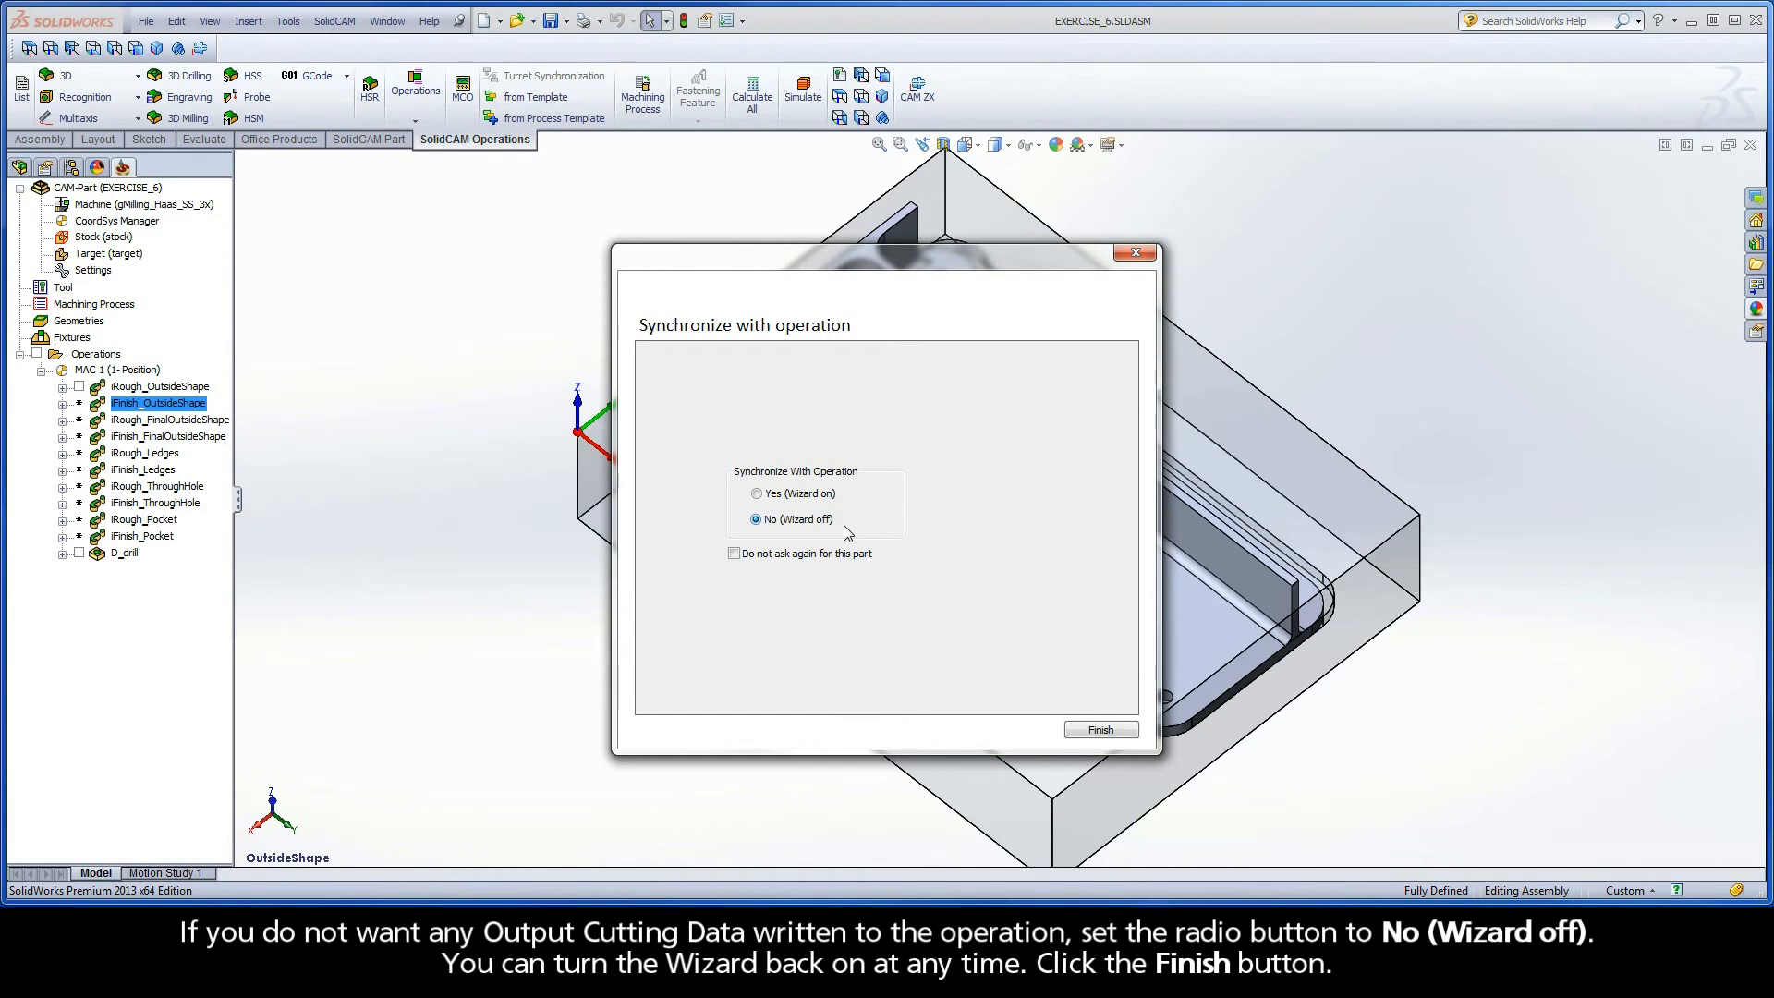
pyautogui.click(1101, 731)
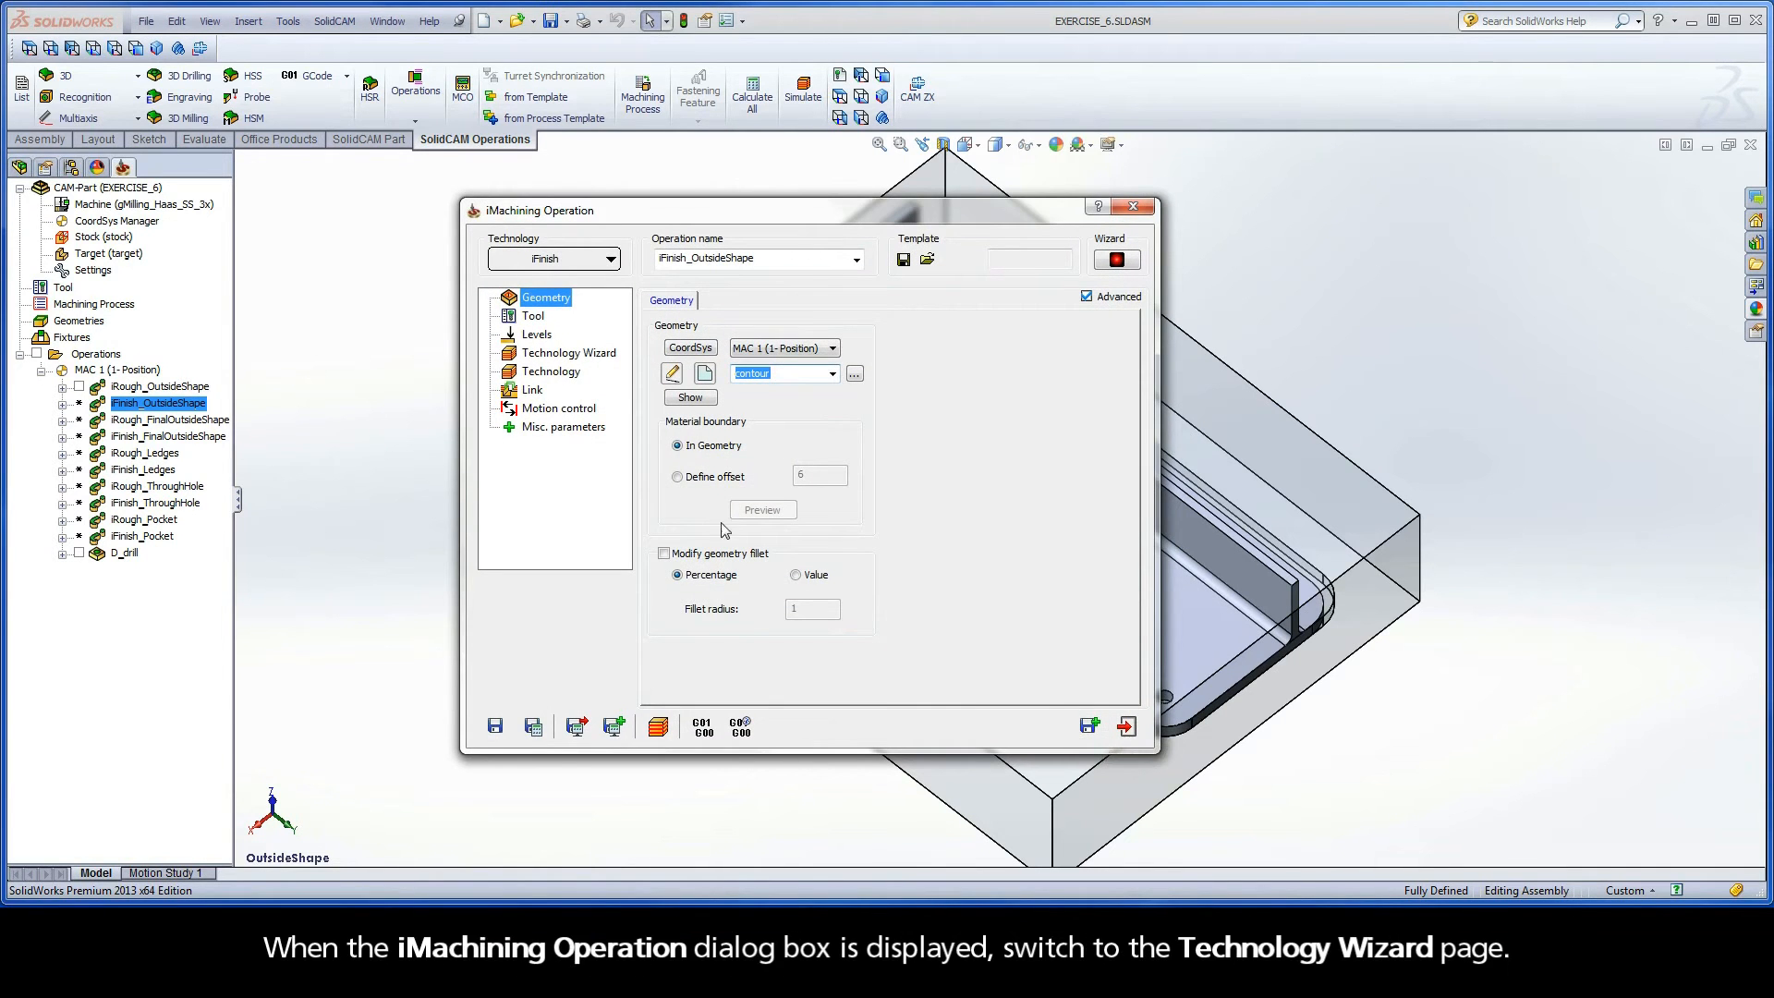
# - Examine the output cutting data, tool feed and spin rates, step down and cutting angles of iFinish_OutsideShape with the Wizard off
pyautogui.click(566, 355)
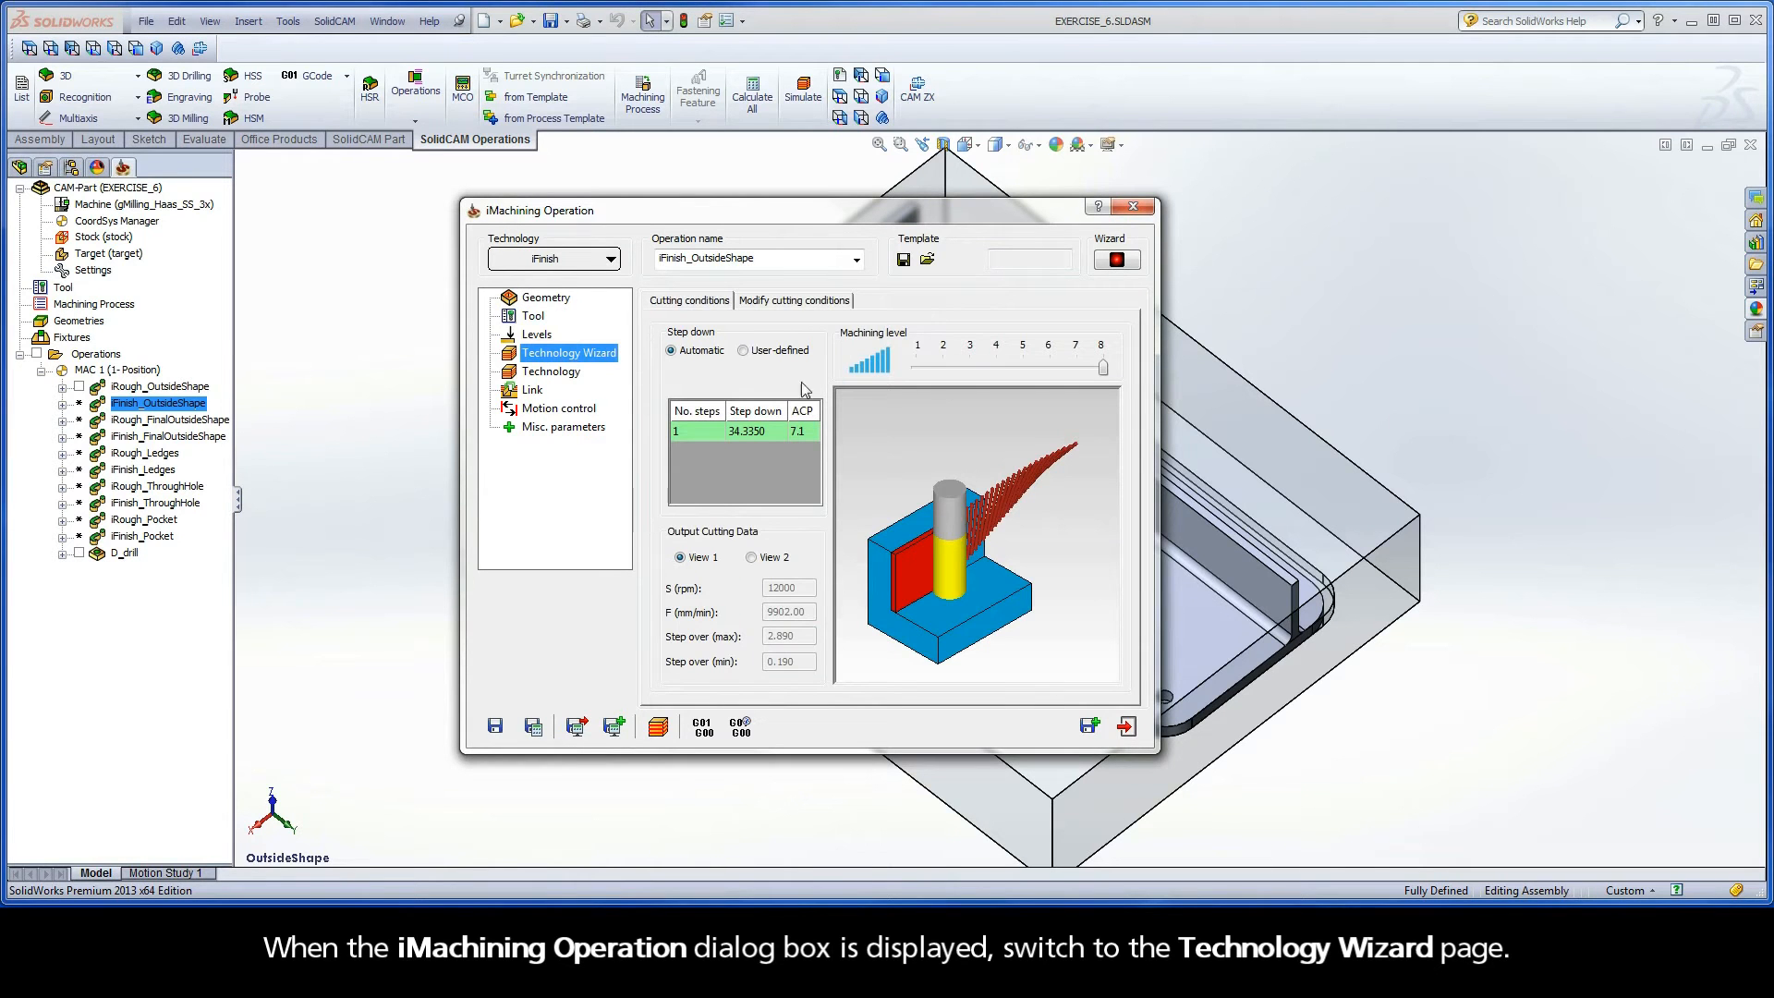
pyautogui.moveTo(1103, 370)
pyautogui.mouseDown()
pyautogui.moveTo(919, 370)
pyautogui.moveTo(1107, 374)
pyautogui.mouseUp()
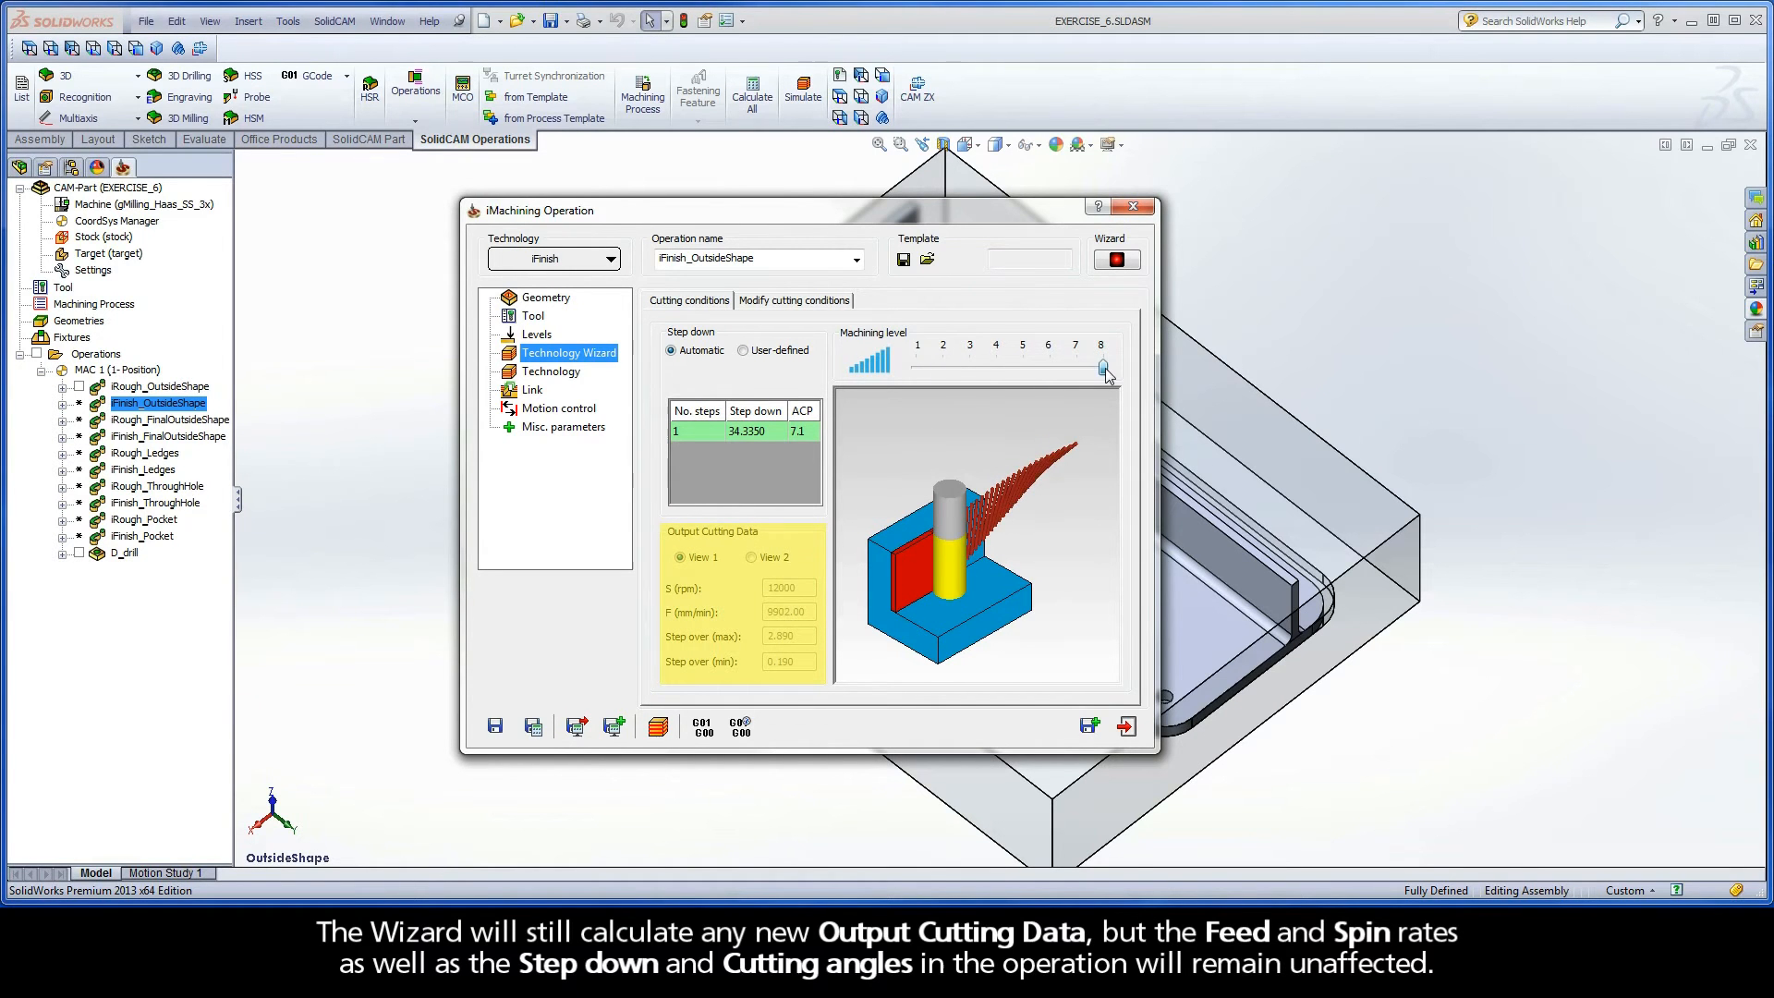
pyautogui.click(536, 317)
pyautogui.click(702, 313)
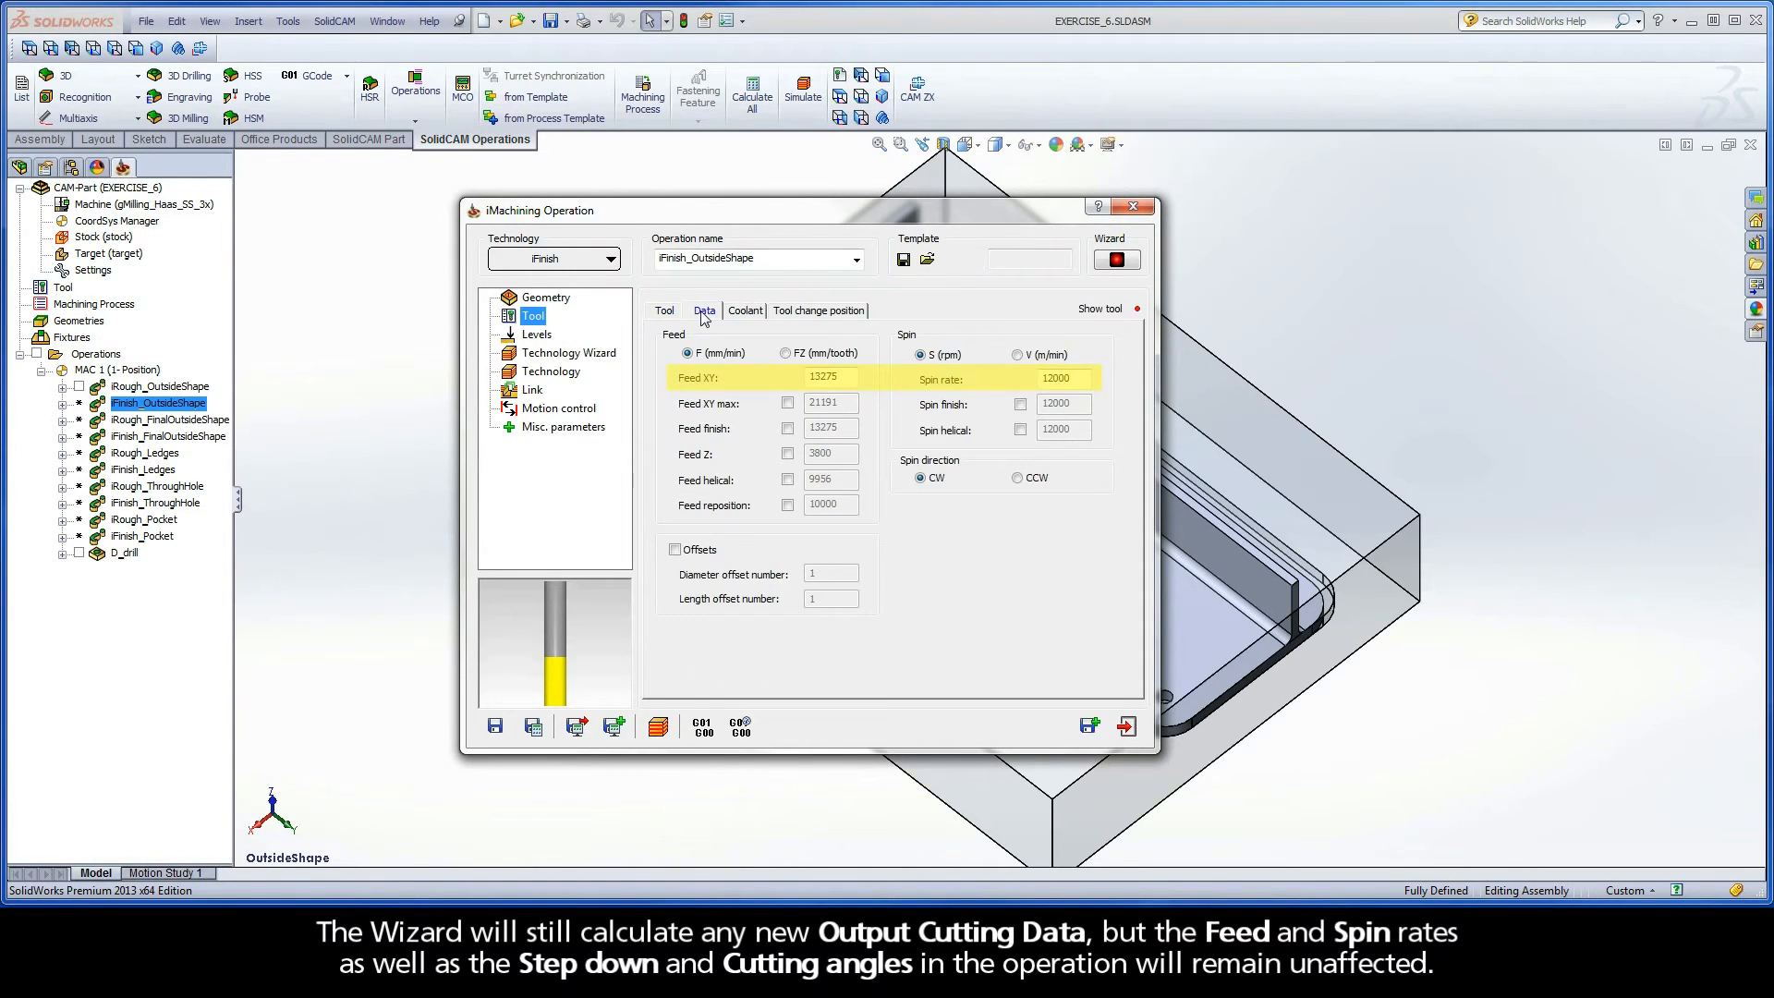
pyautogui.click(555, 372)
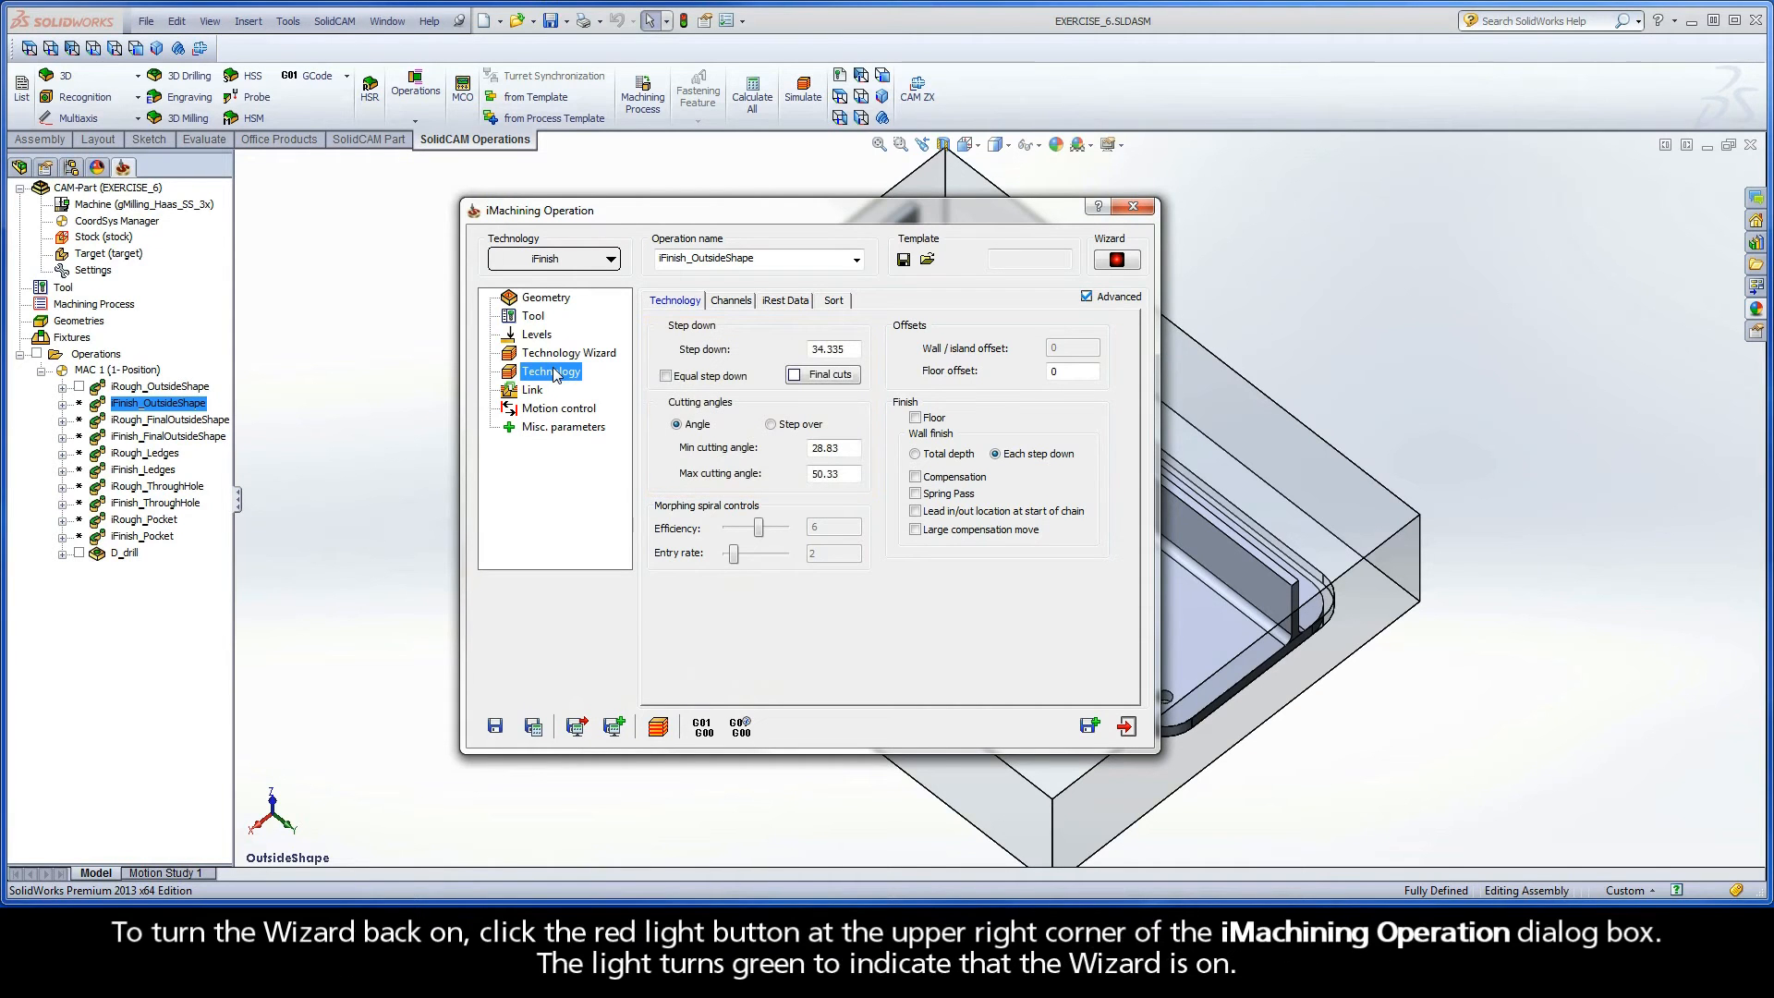
# - Turn the Wizard on for iFinish_OutsideShape, check the synchronized data, then save and calculate the operation and close it
pyautogui.click(1116, 260)
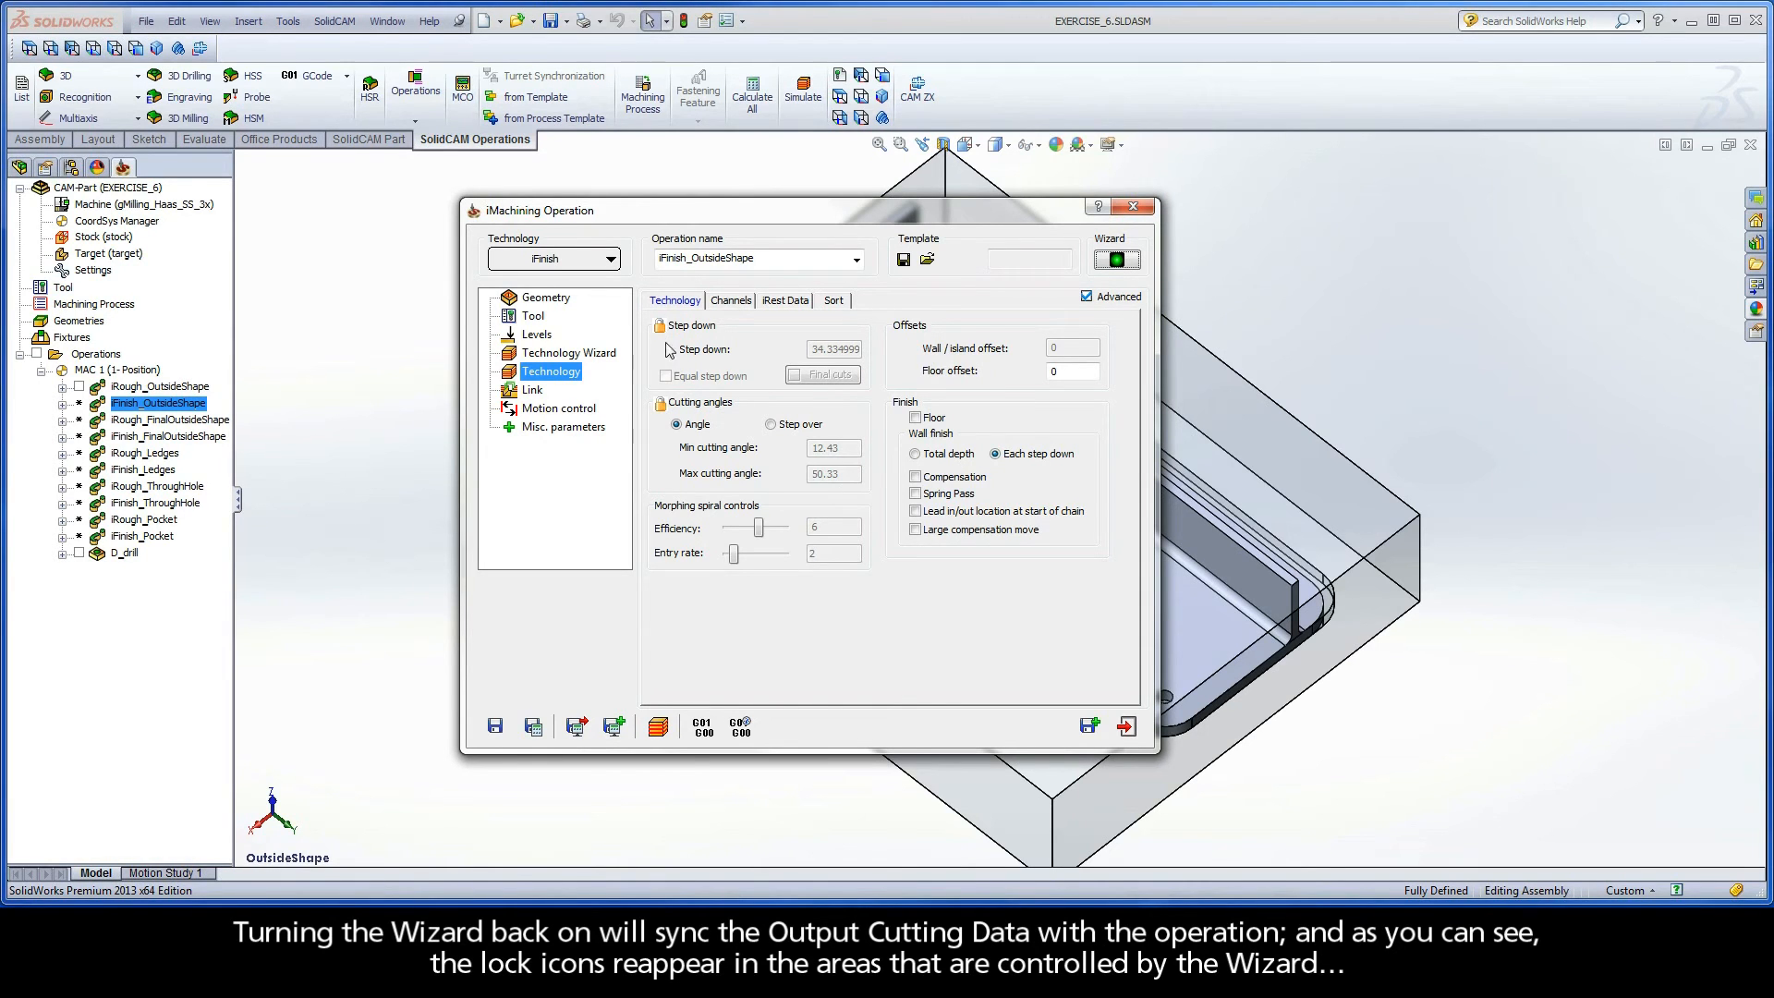
pyautogui.click(541, 319)
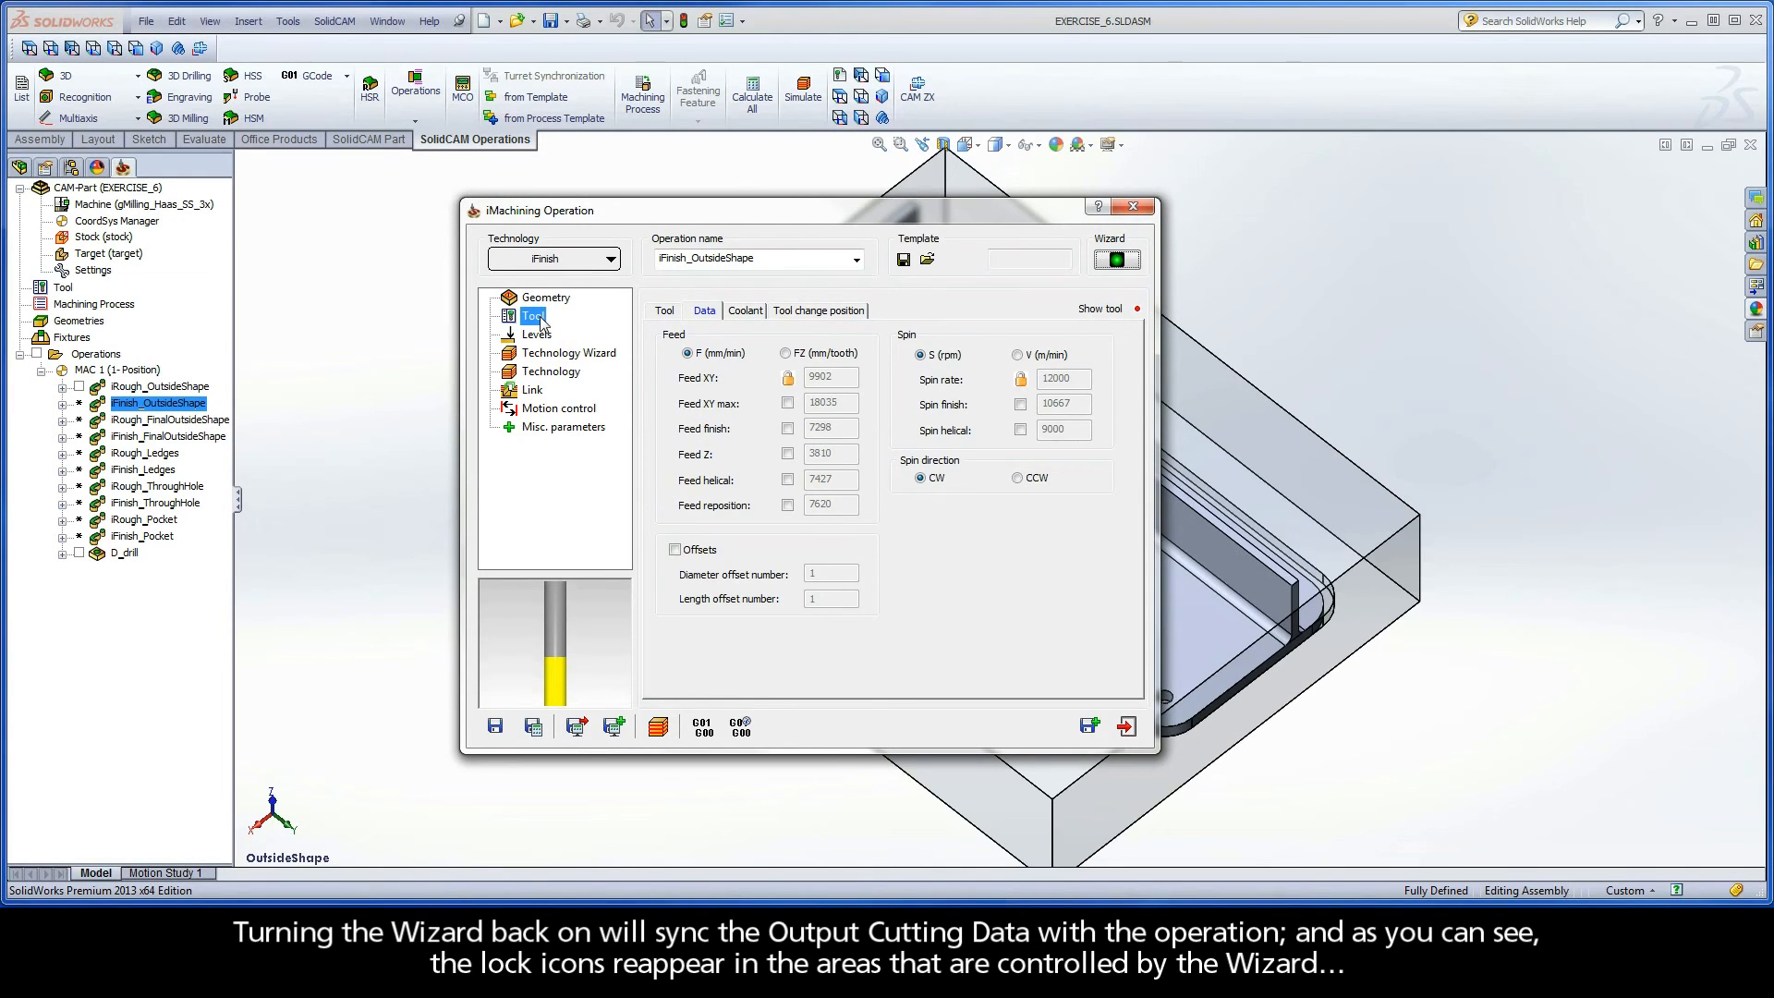
pyautogui.click(563, 358)
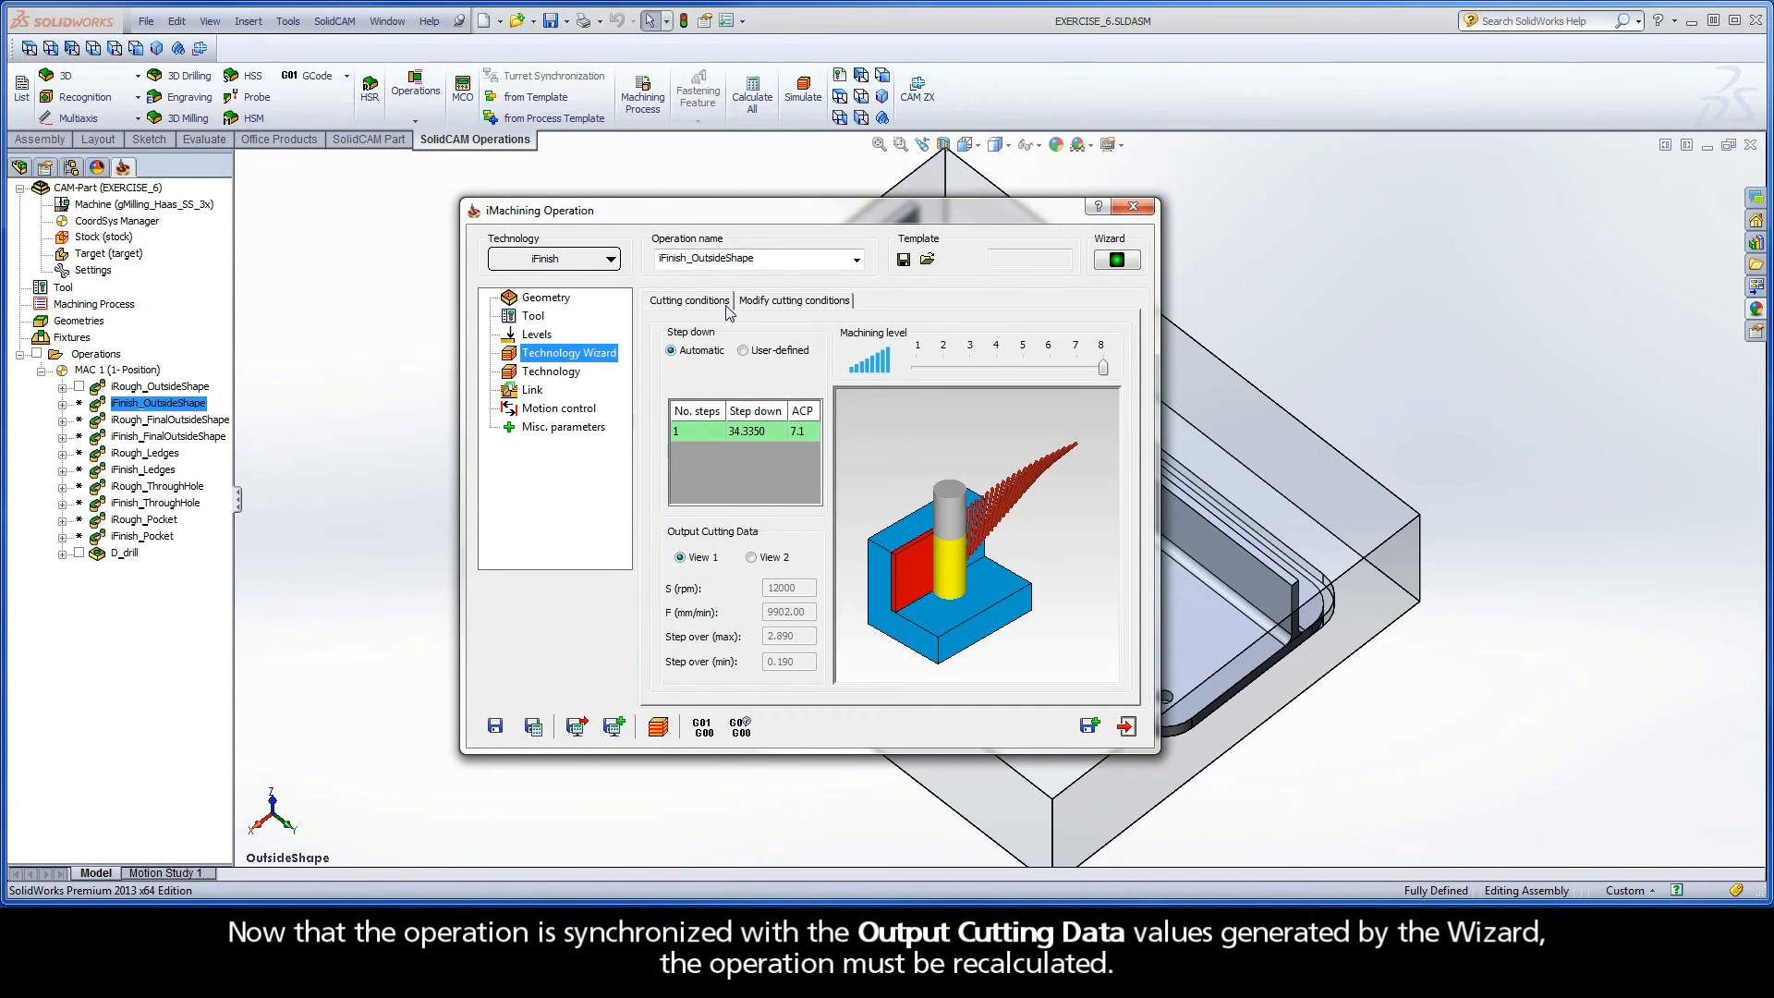
pyautogui.click(534, 728)
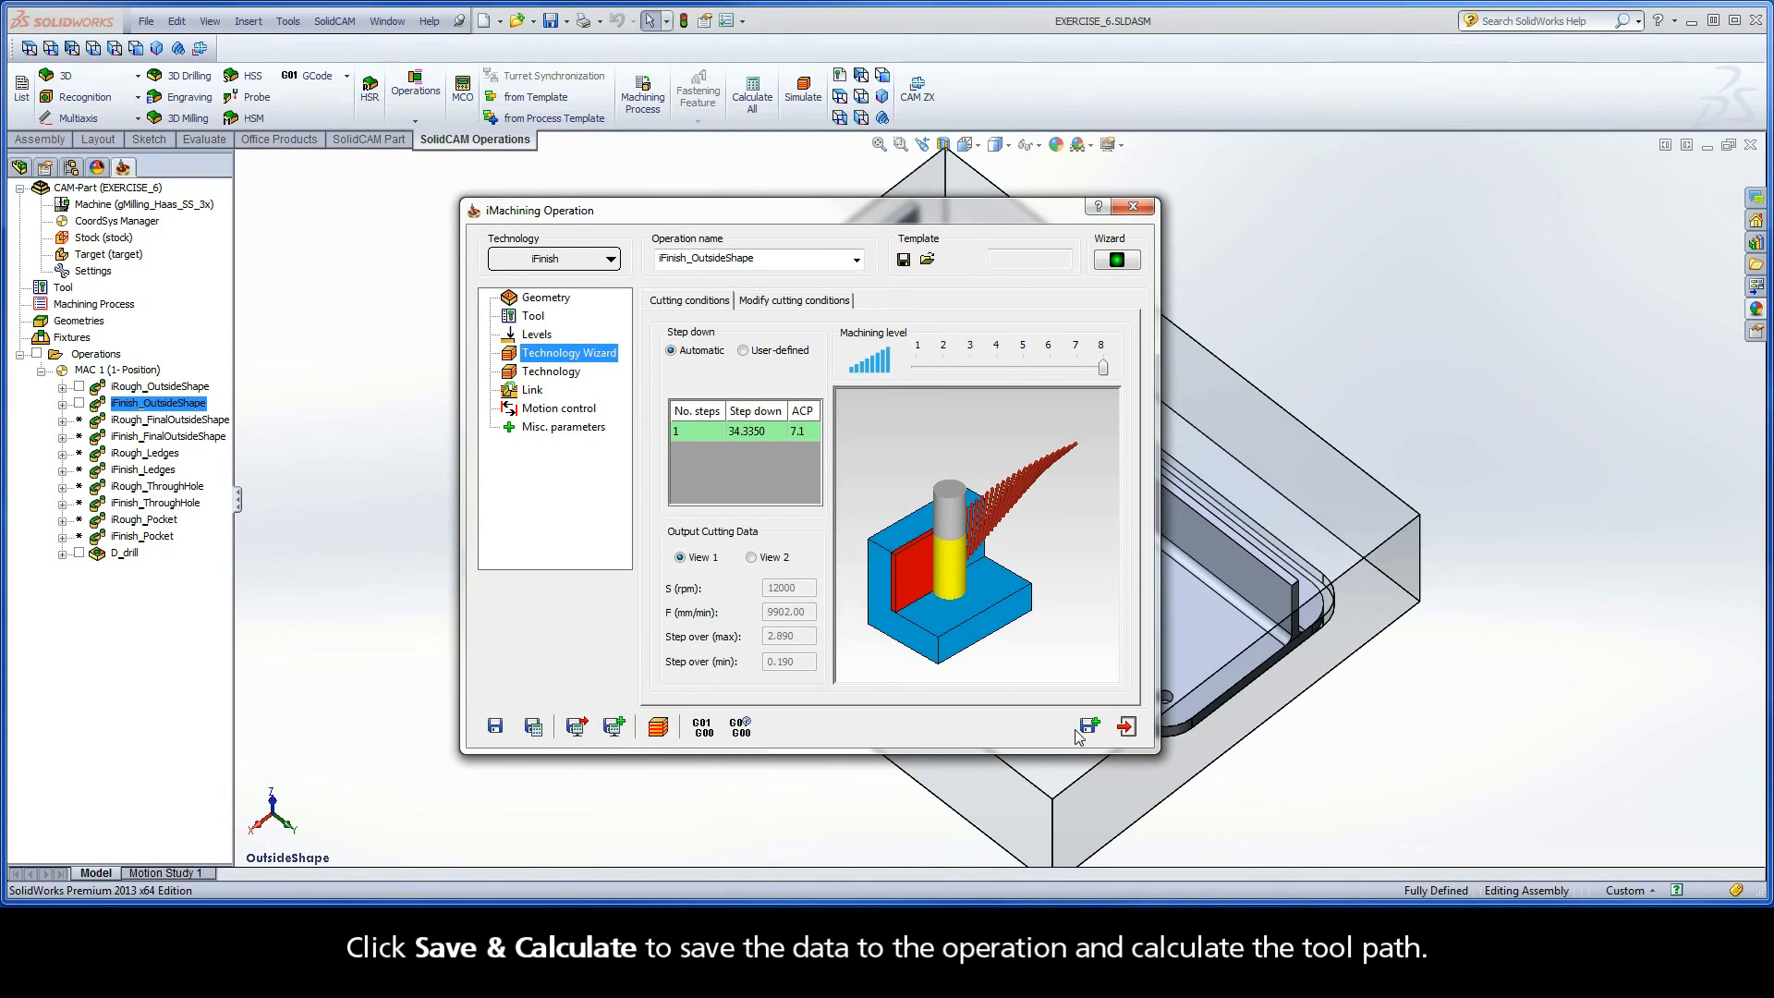
pyautogui.click(1127, 728)
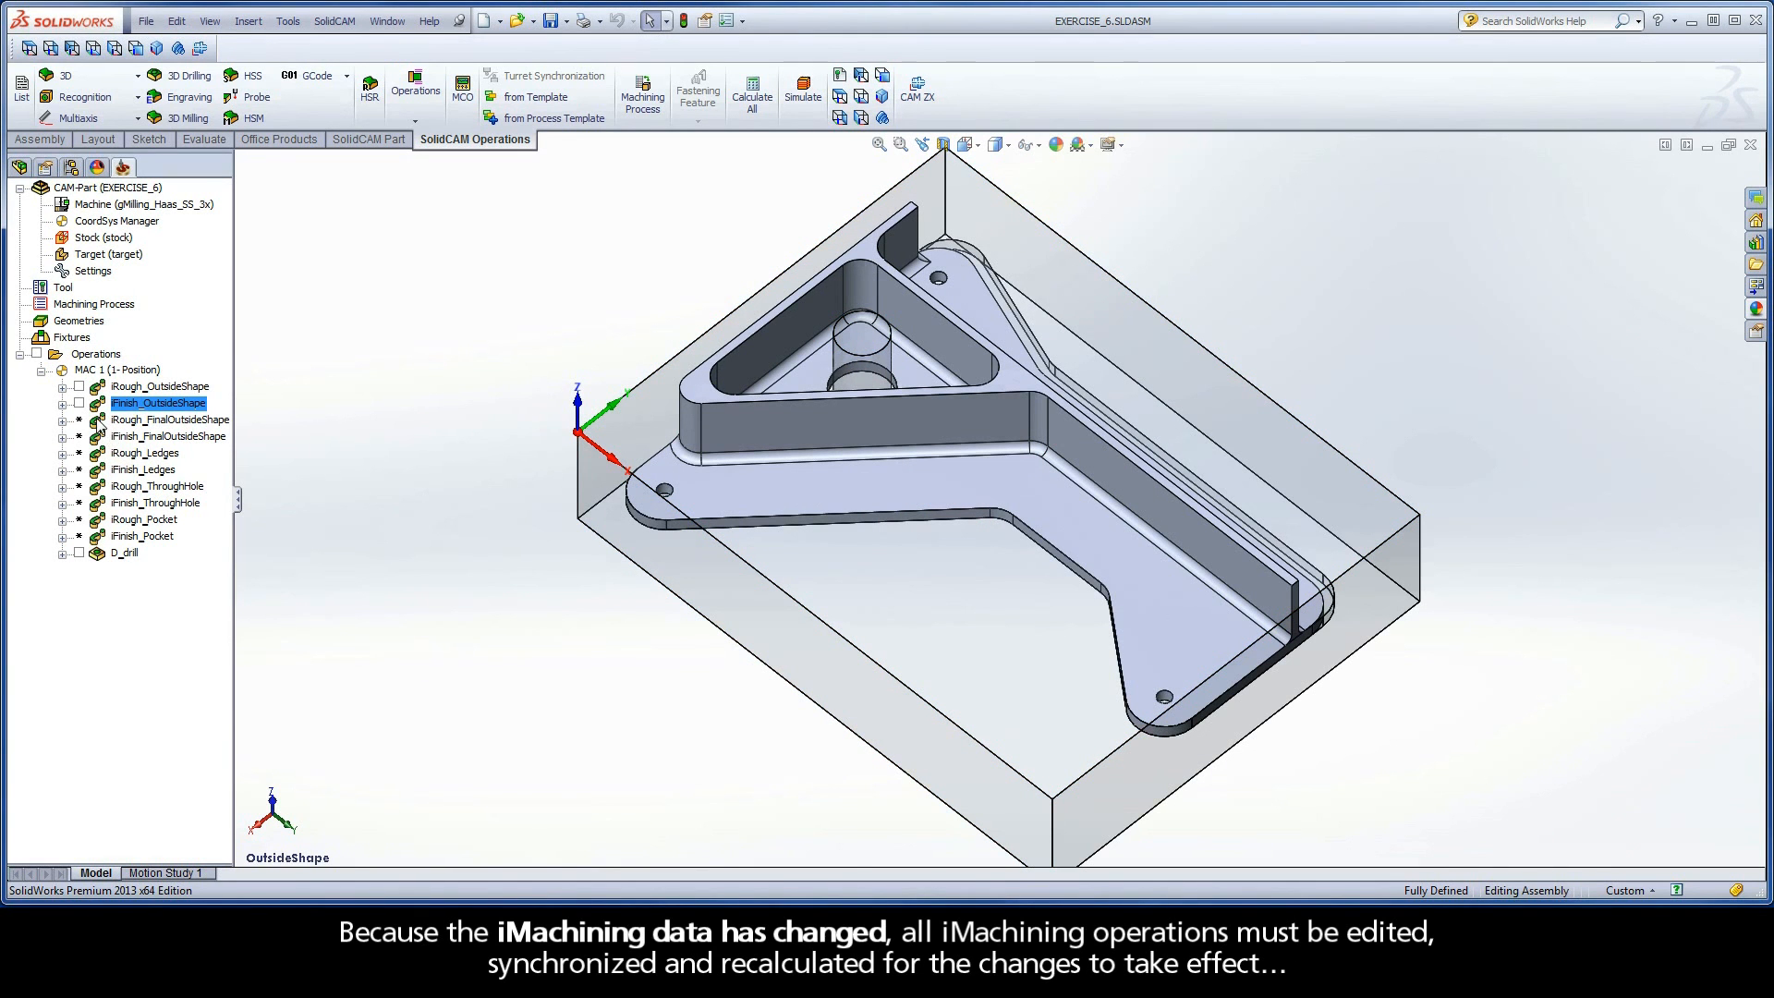
# - Go through the operations from iRough_Ledges to iFinish_Pocket in the CAM tree to check their synchronization status
pyautogui.click(97, 454)
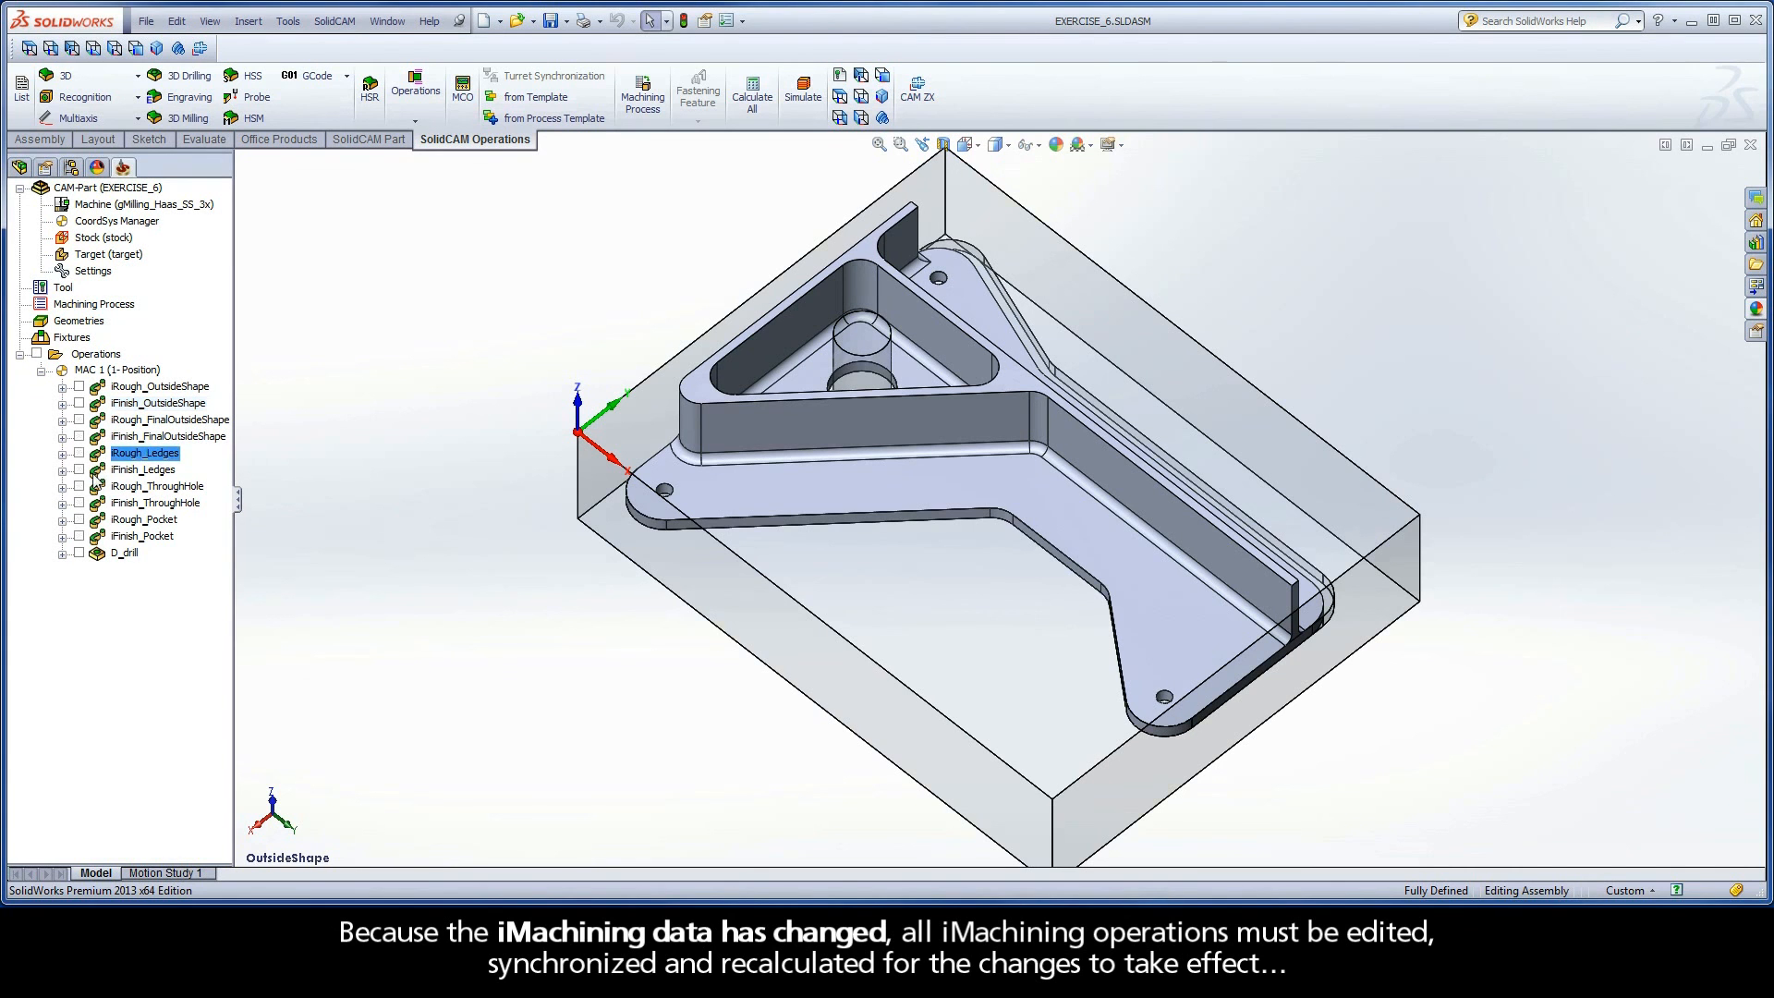
pyautogui.click(96, 471)
pyautogui.click(97, 487)
pyautogui.click(99, 503)
pyautogui.click(101, 520)
pyautogui.click(99, 536)
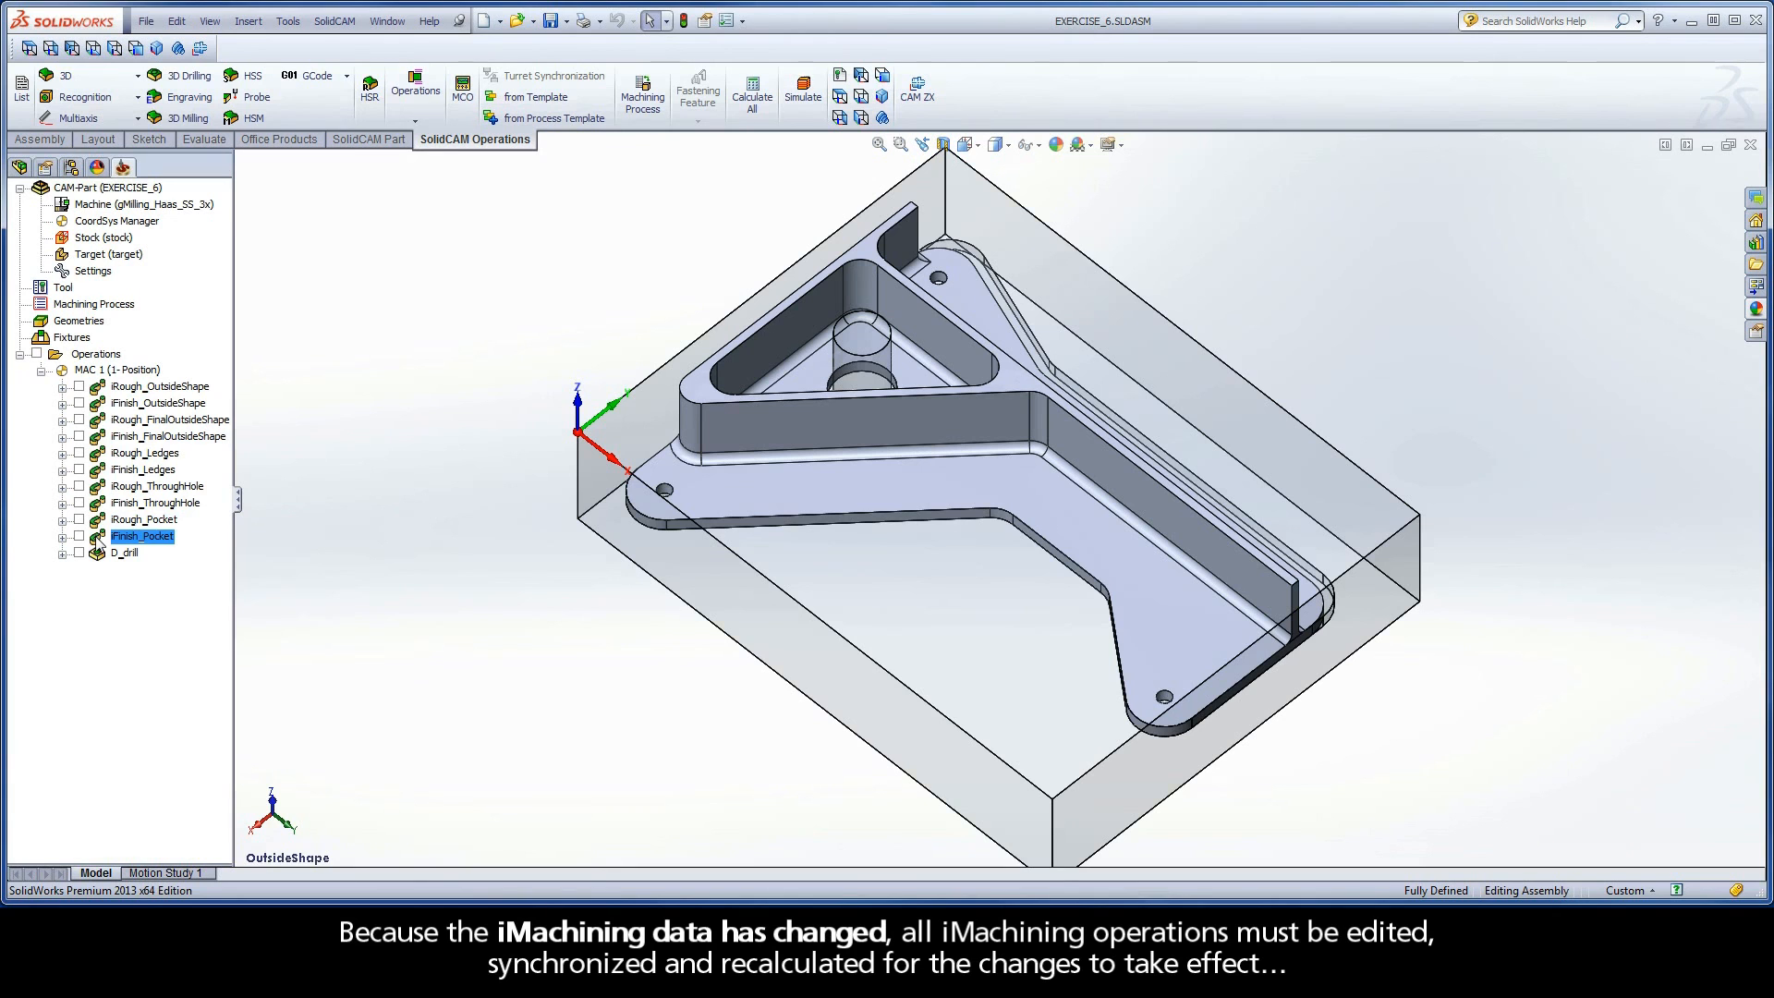